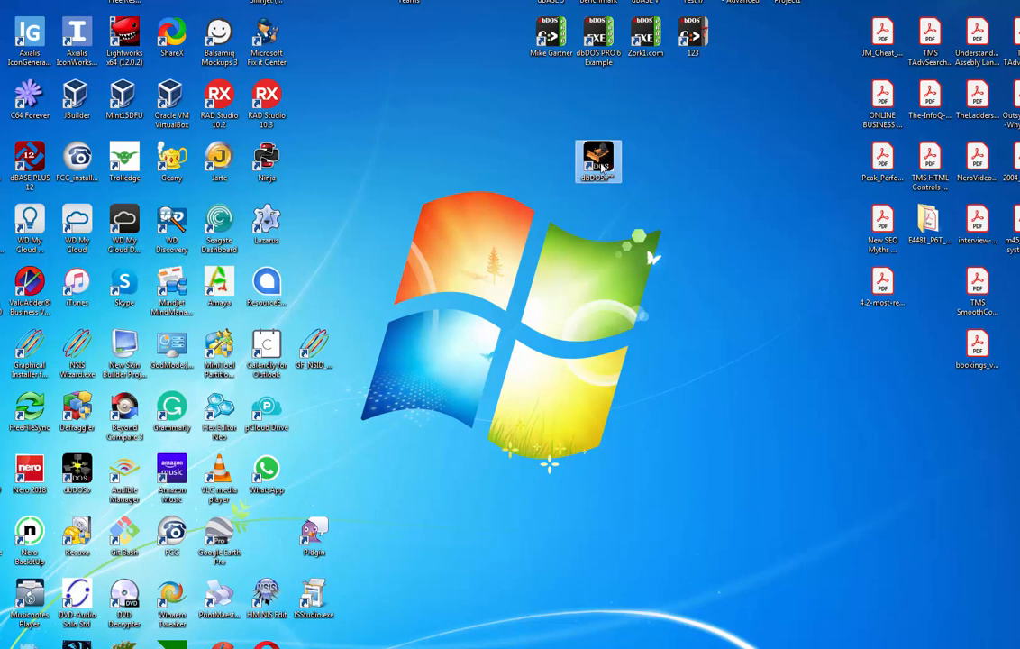
Create a new dbDOSv configuration named "Demo dBASE V" with the description "This is a demo"
double_click(602, 169)
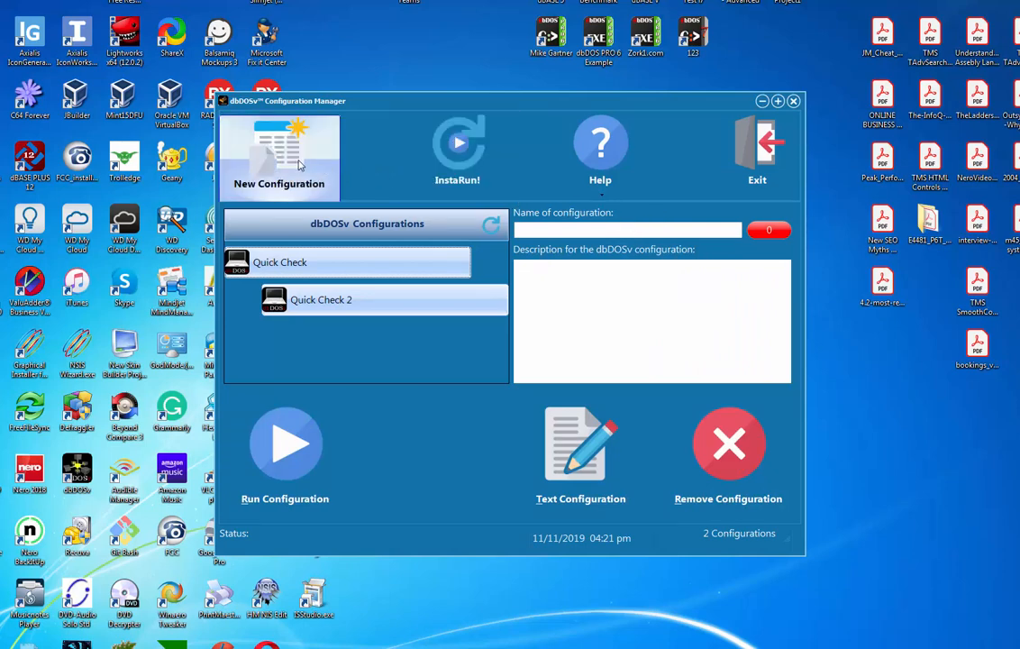
left_click(301, 165)
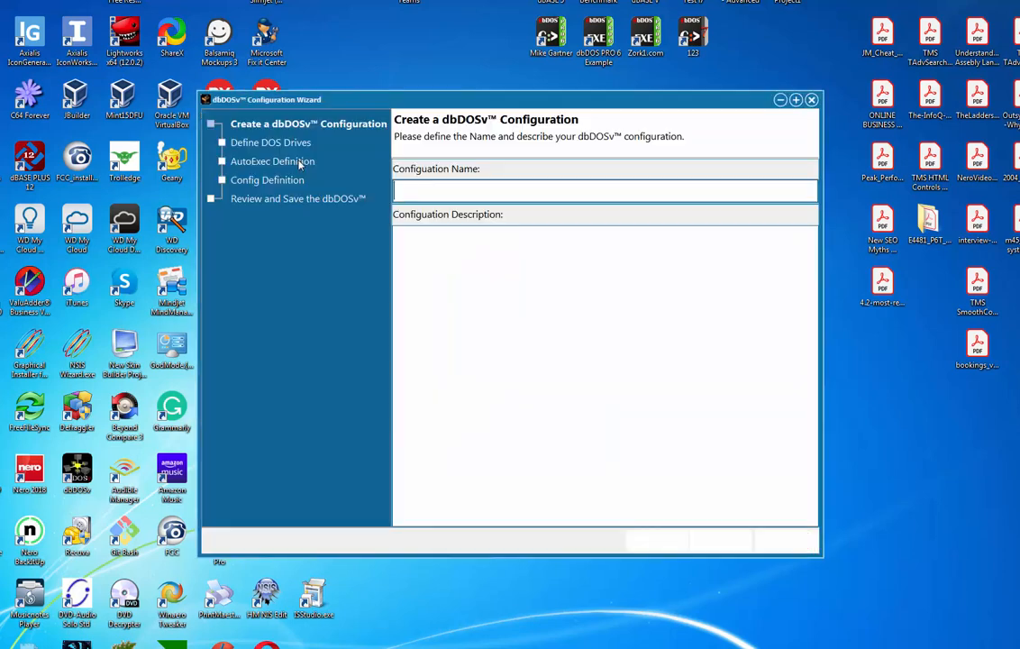
type("D")
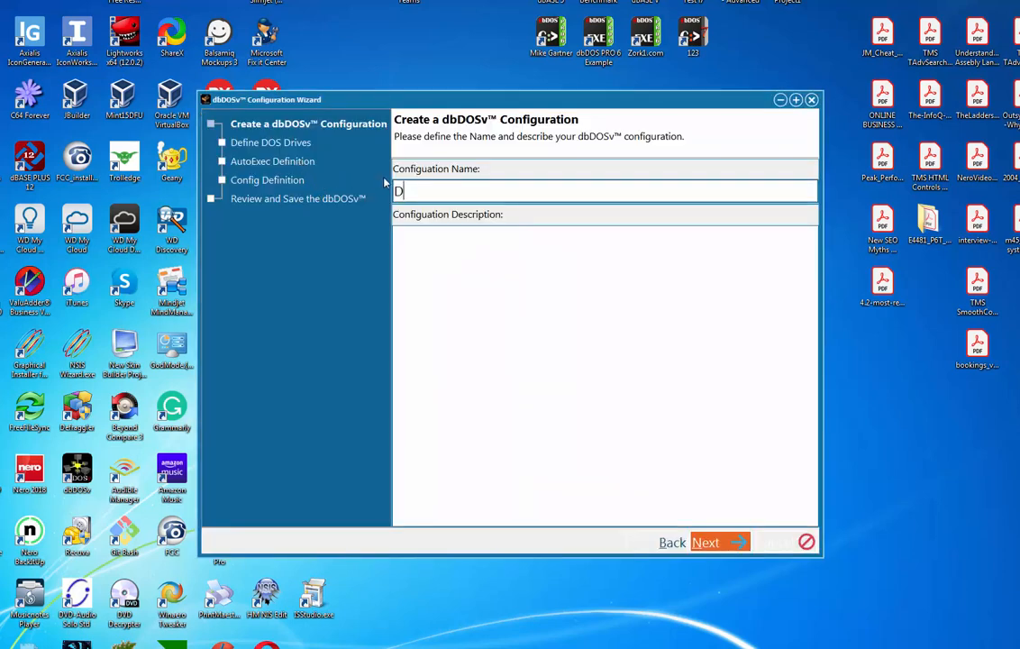
type("emo dBASE V")
key("Tab")
type("This i")
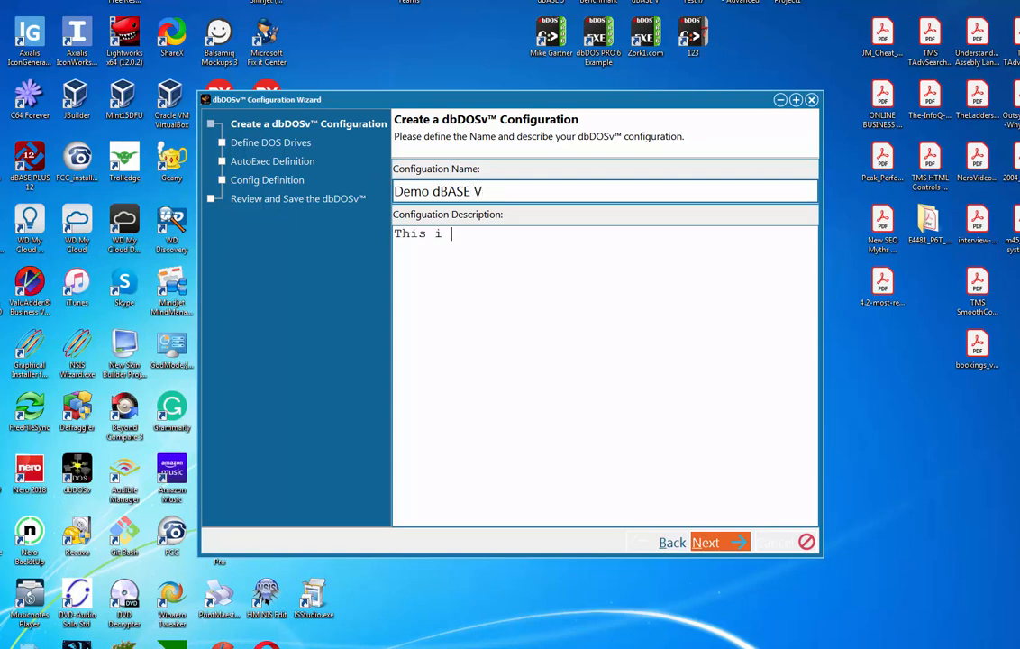
type("s a demo")
left_click(721, 542)
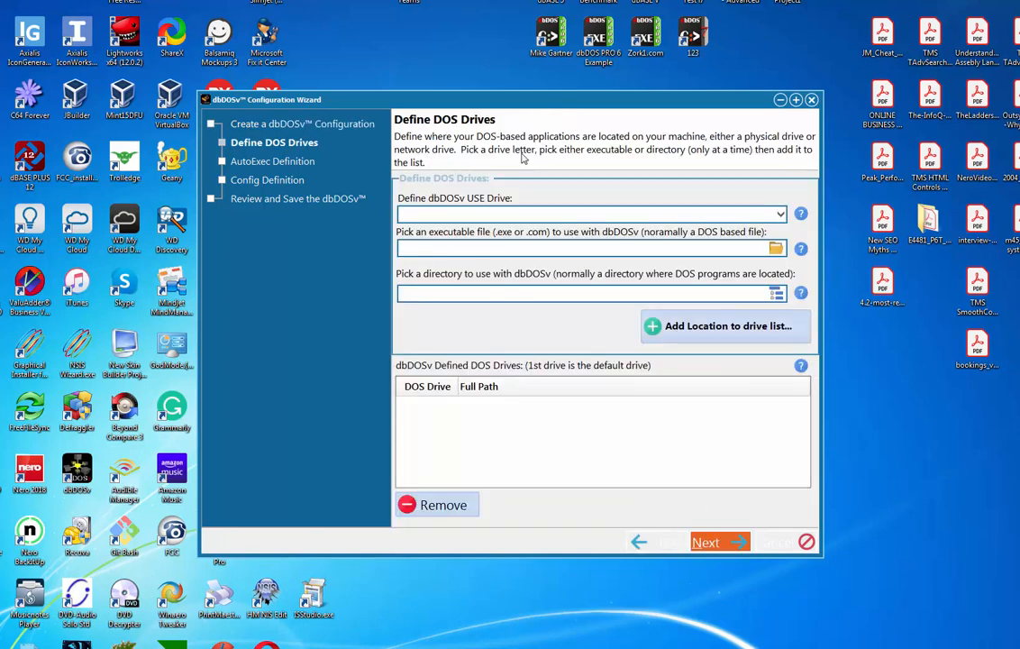
Define DOS drive C: with the directory C:\dBASE5\en and add it to the configuration's drive list
left_click(780, 213)
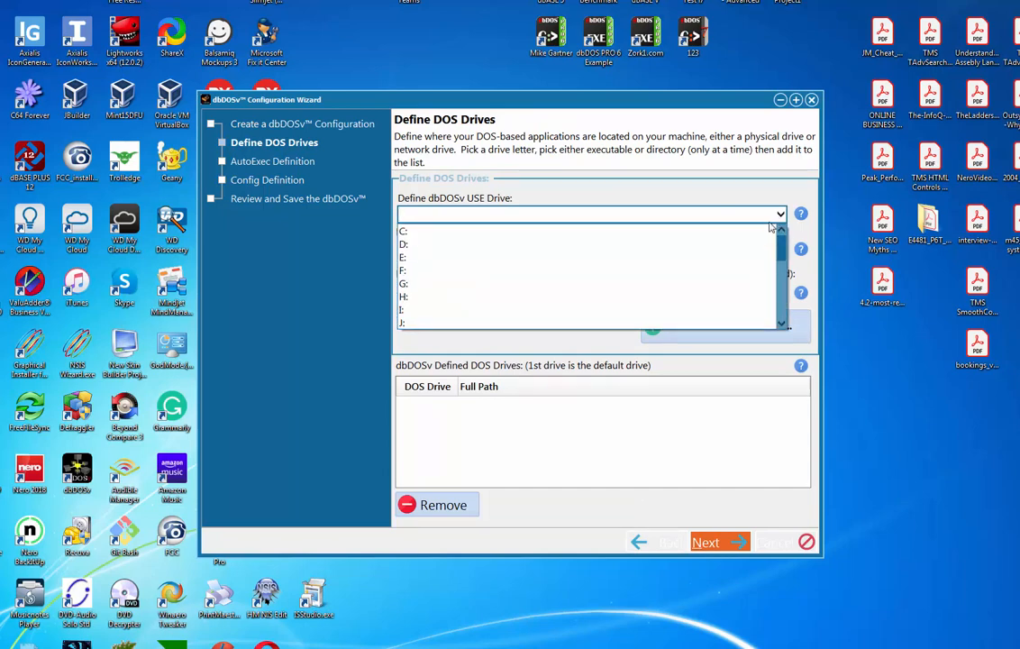
left_click(769, 231)
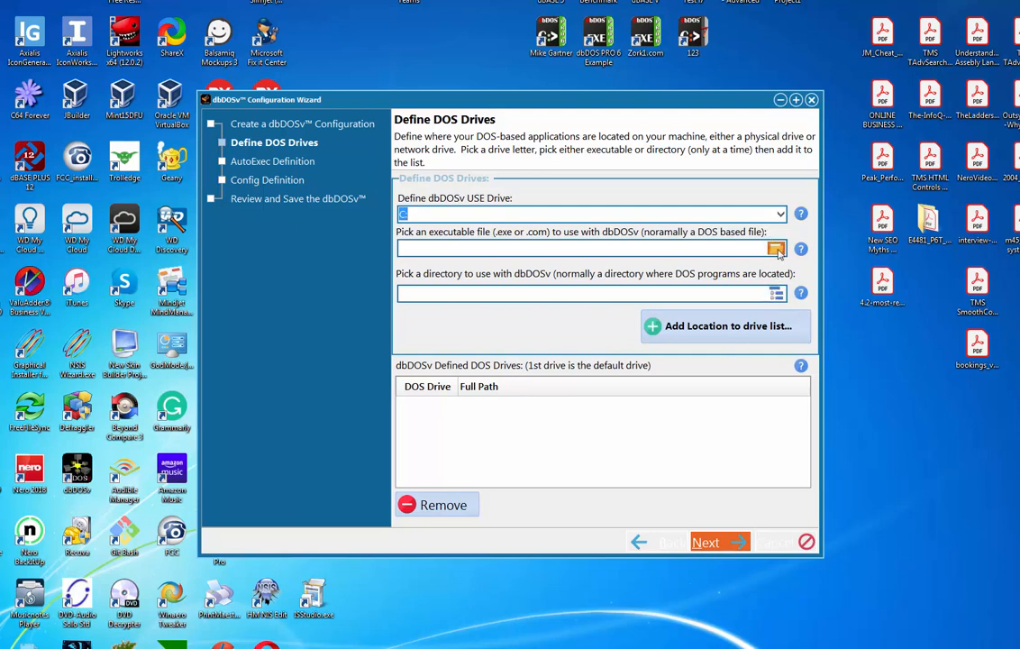
left_click(777, 293)
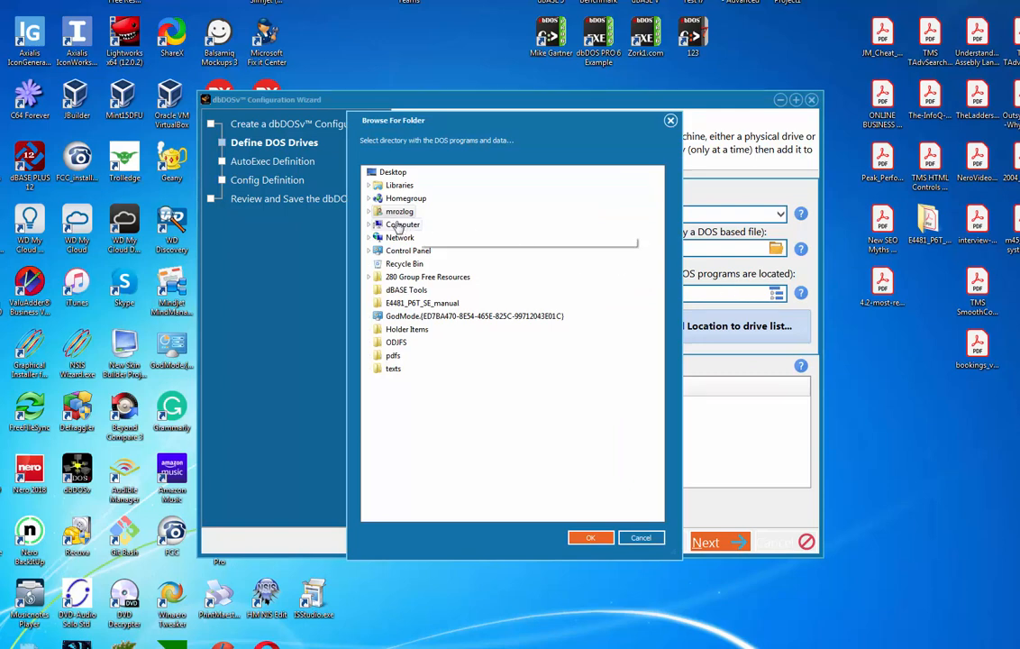
left_click(369, 225)
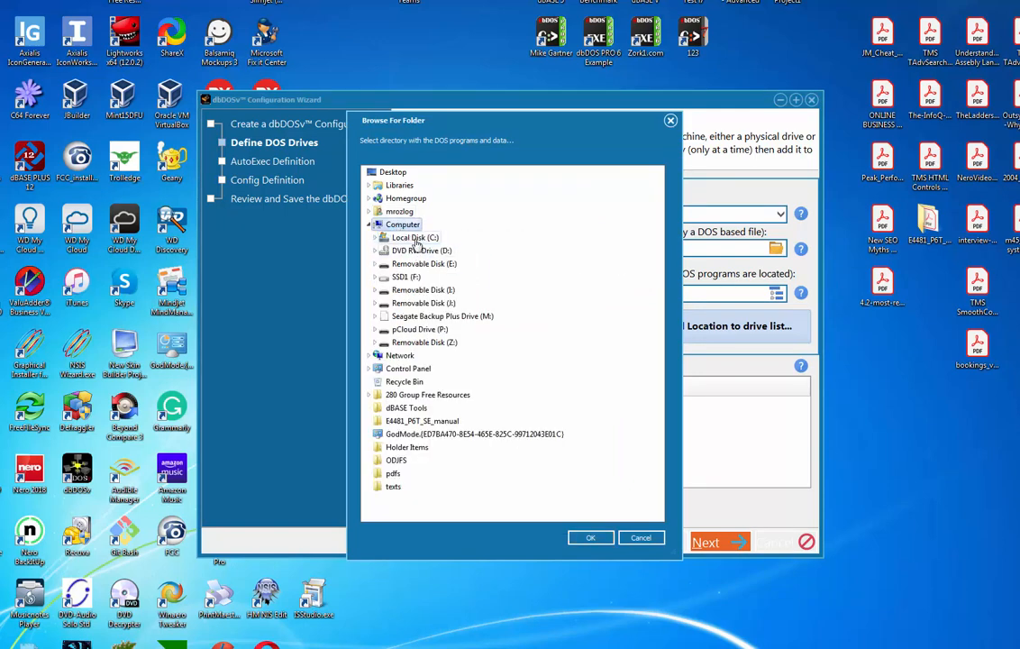
double_click(415, 238)
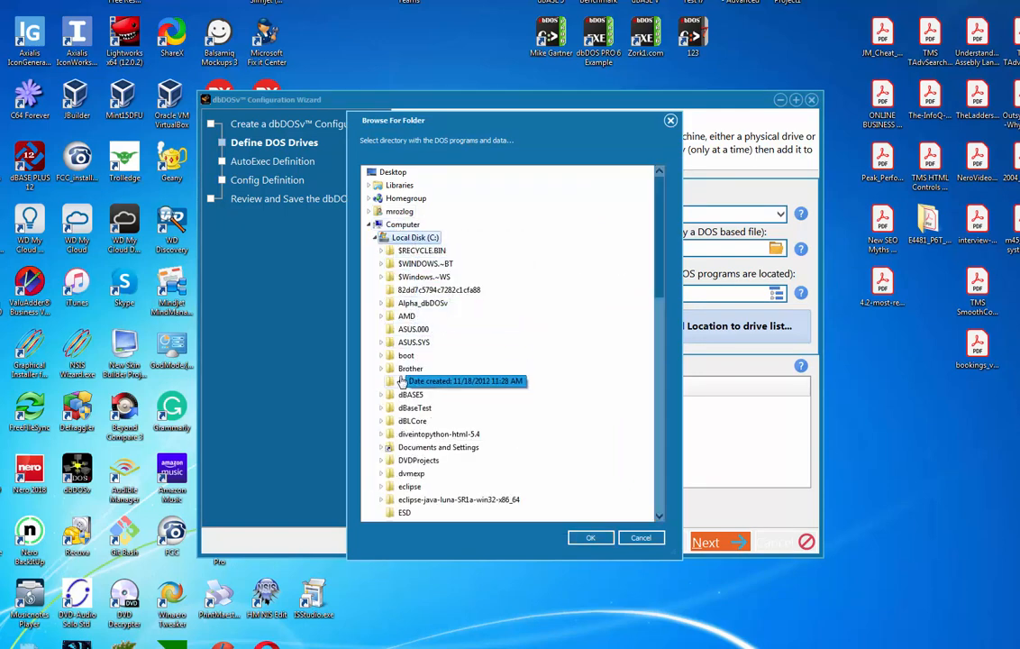
double_click(408, 396)
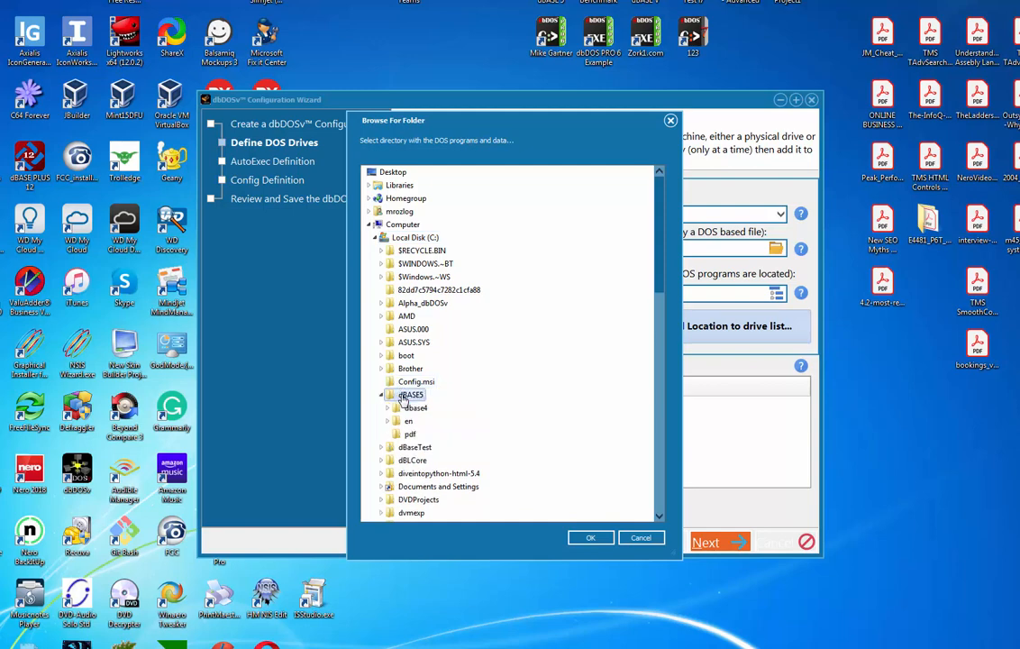
double_click(408, 421)
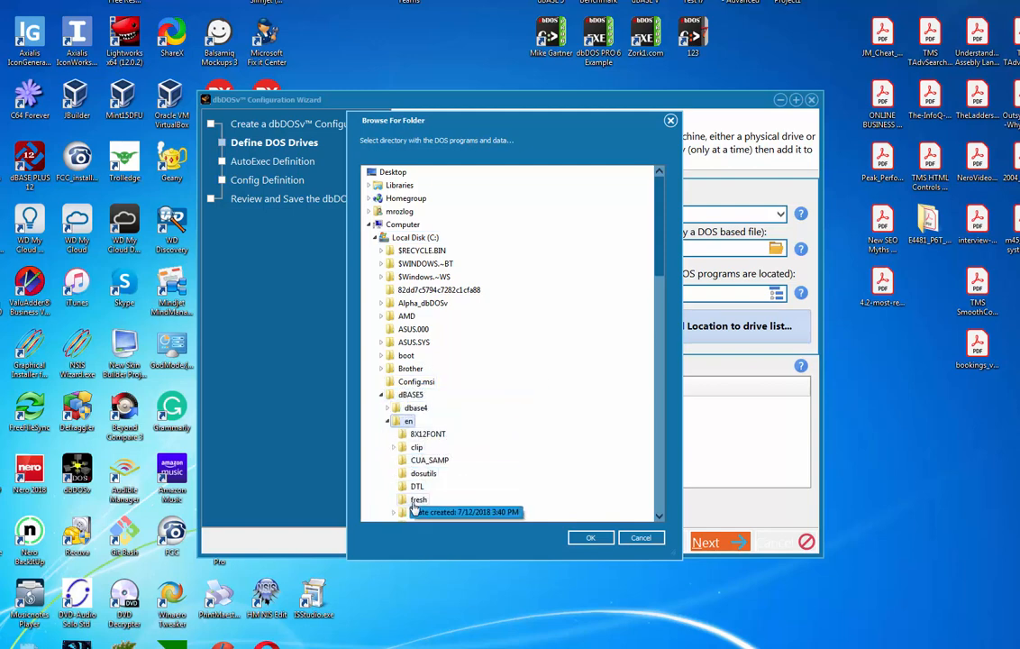
left_click(591, 539)
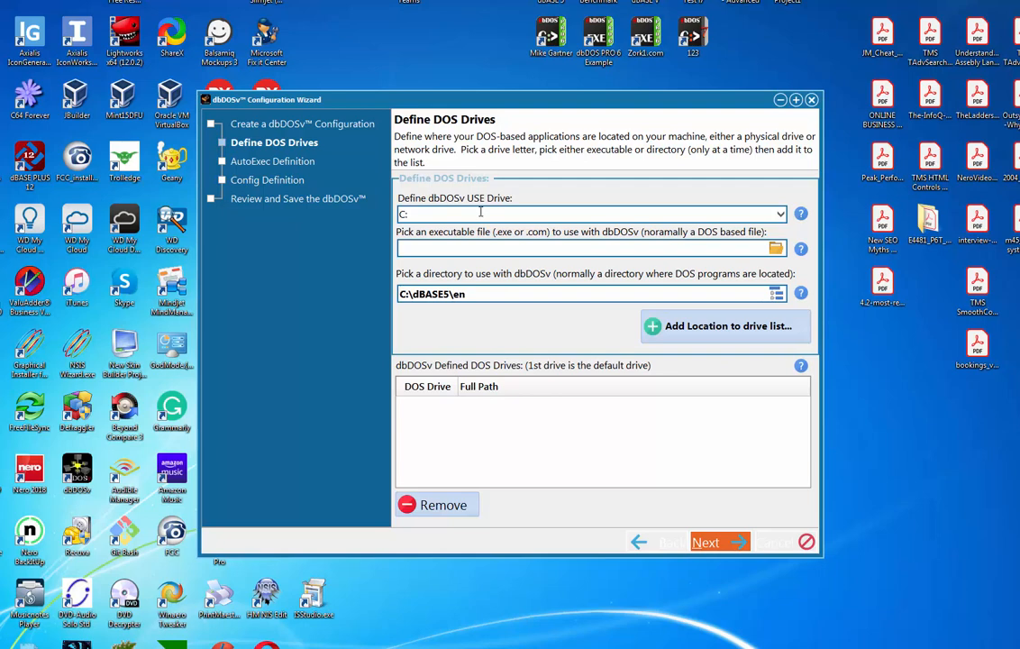
left_click(693, 339)
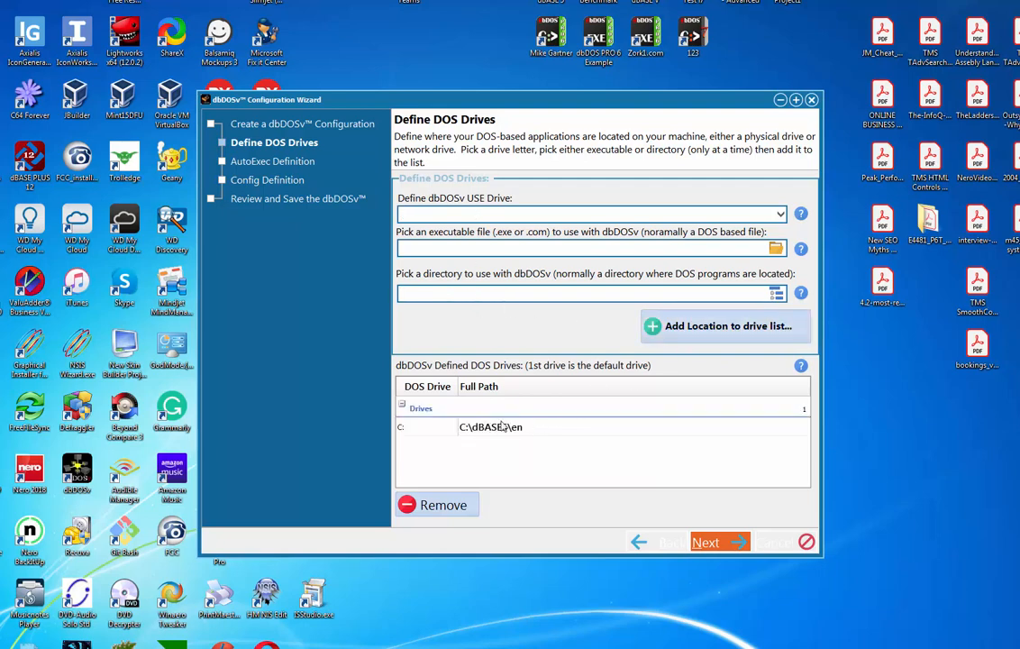
Accept the default AutoExec and Config definitions and finish creating the configuration
left_click(706, 543)
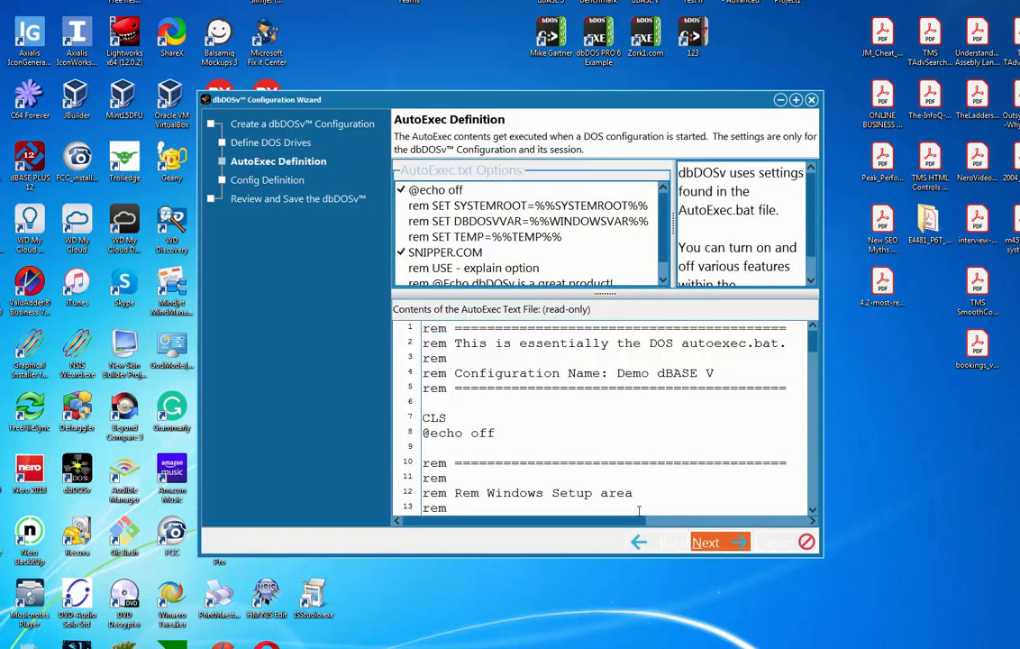
left_click(719, 545)
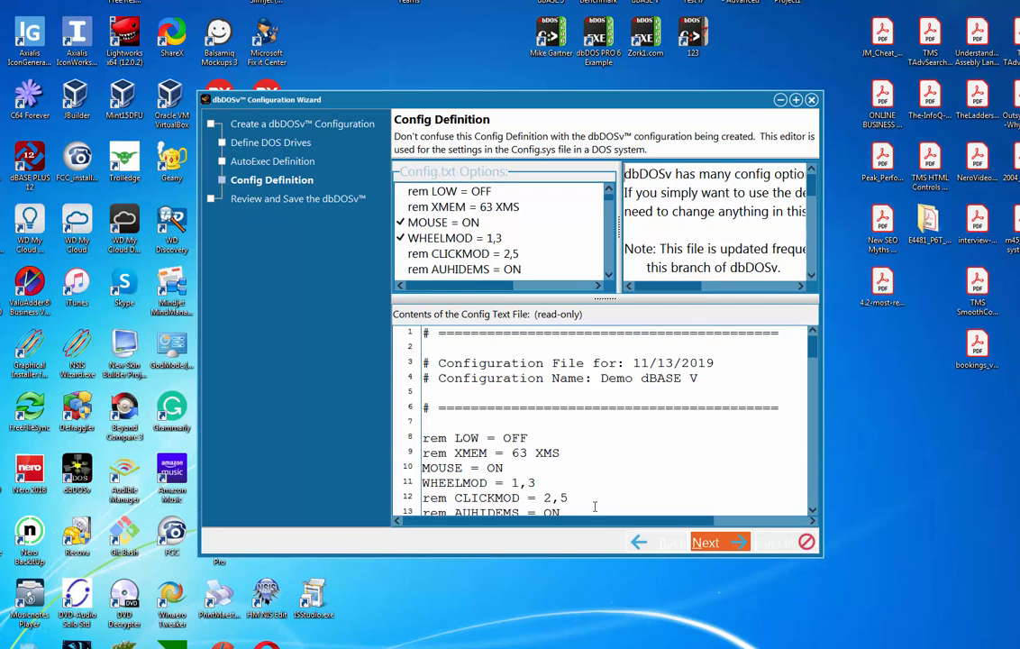
left_click(708, 544)
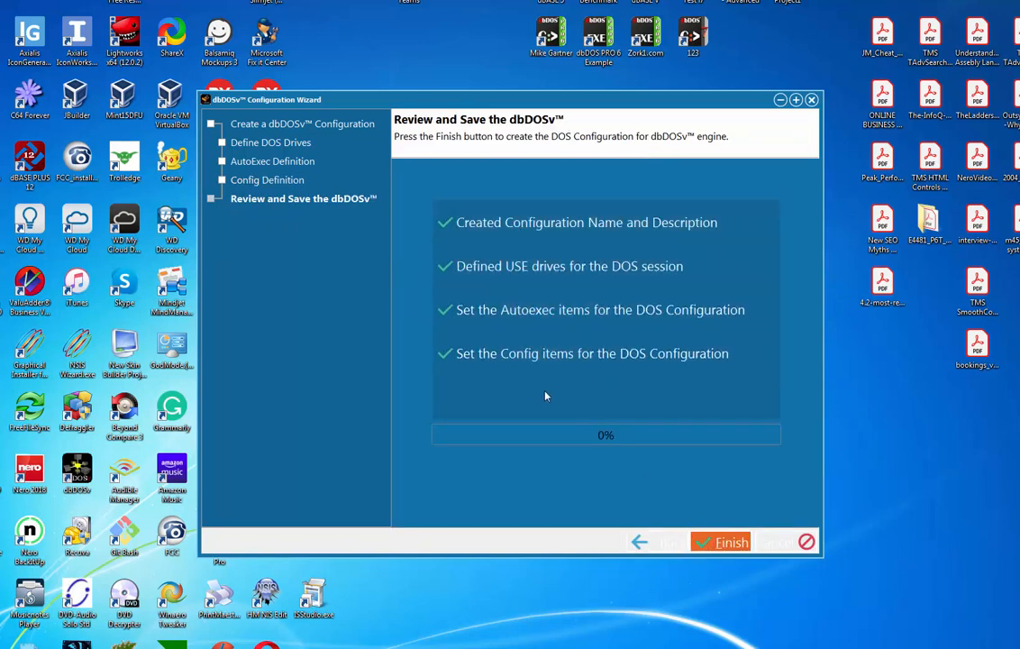
left_click(723, 542)
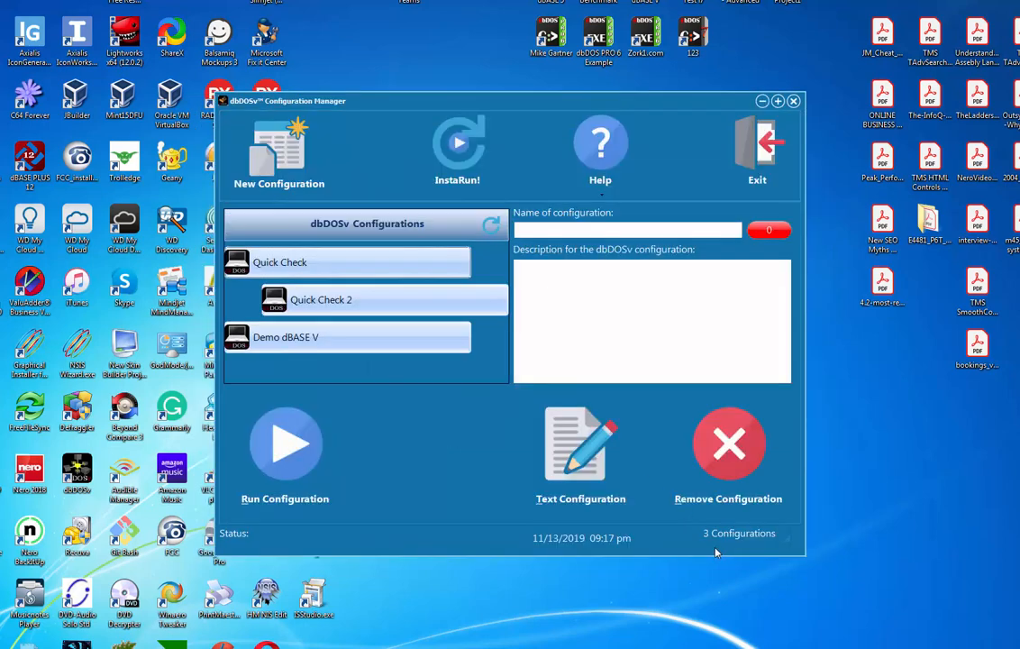
Run the Demo dBASE V configuration and list all files, followed by only the *.exe files, at its DOS prompt
left_click(304, 341)
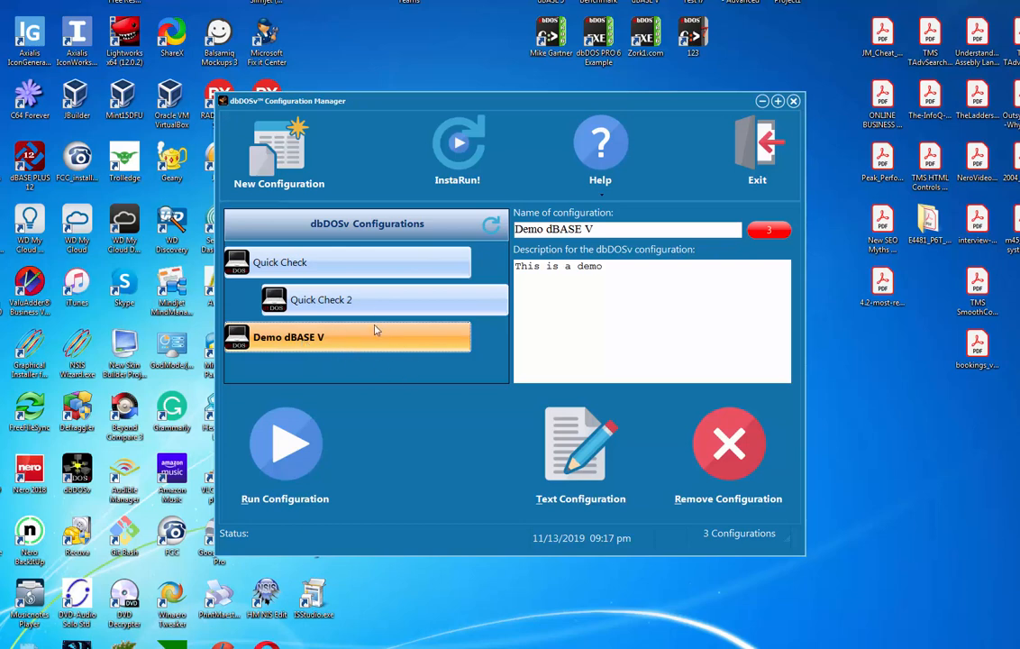
left_click(311, 436)
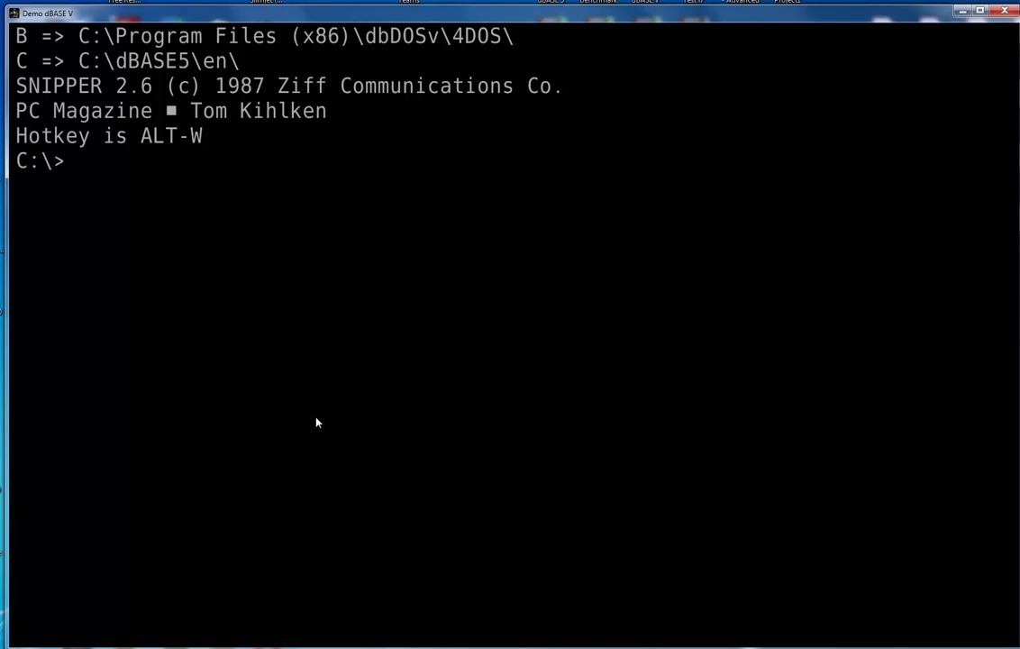
type("dir")
key("Return")
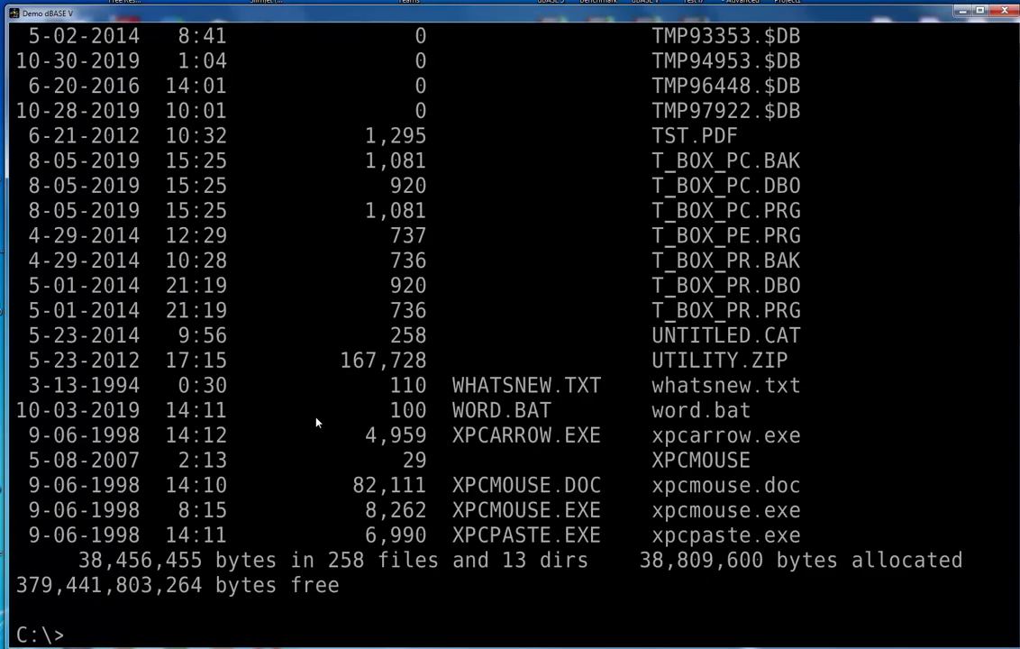
type("dir *.exe")
key("Return")
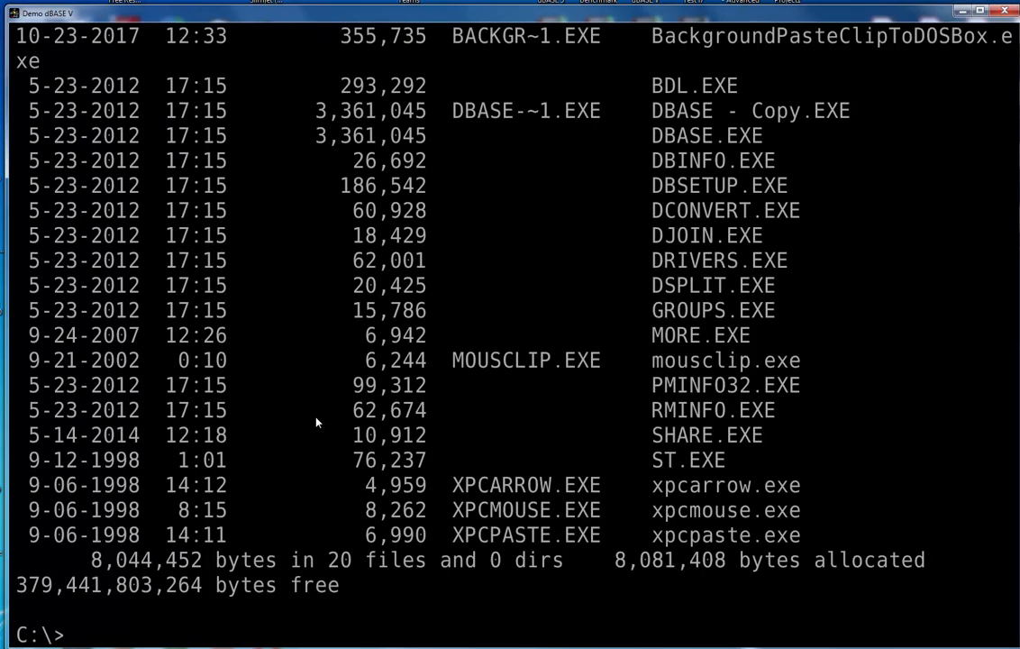
Run dbinfo to examine the system and memory information, try paging to further screens, and quit it
type("dbinfo")
key("Return")
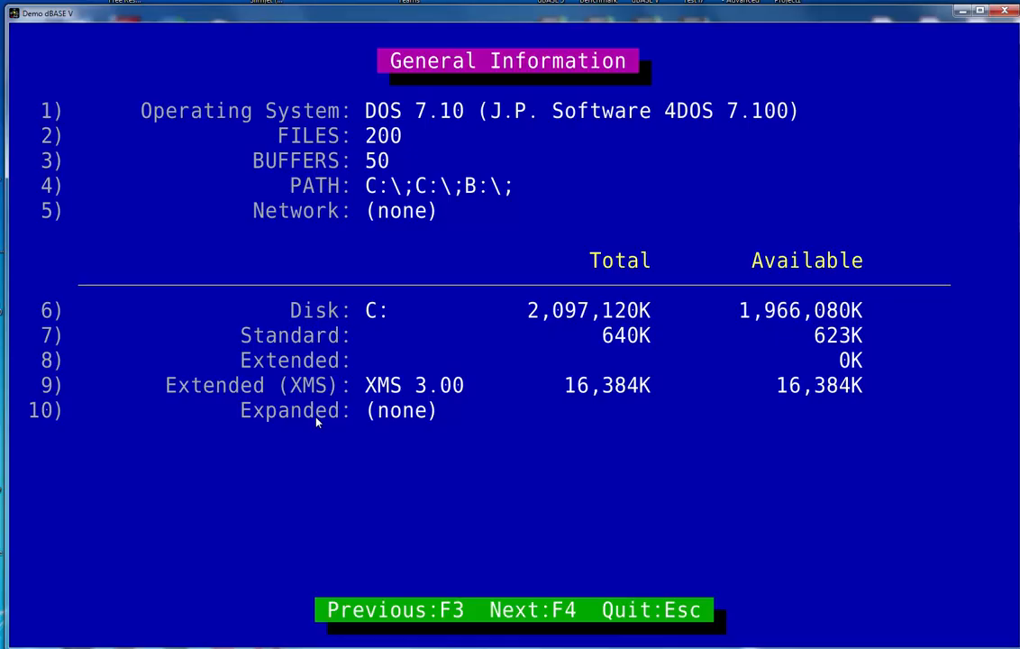
key("F4")
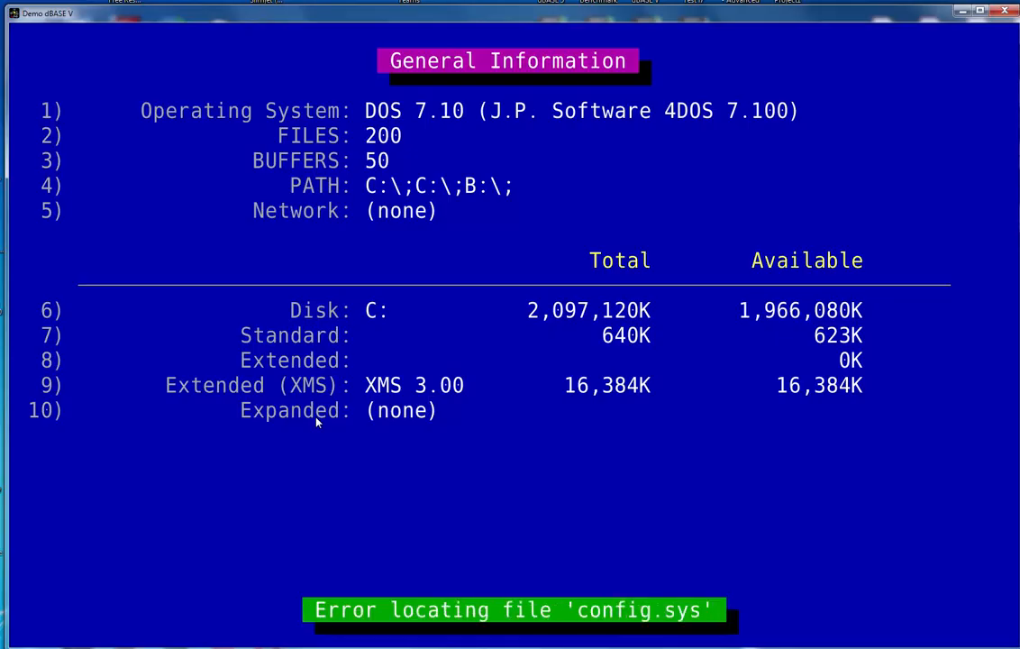
key("F4")
key("F4")
key("F4")
key("F4")
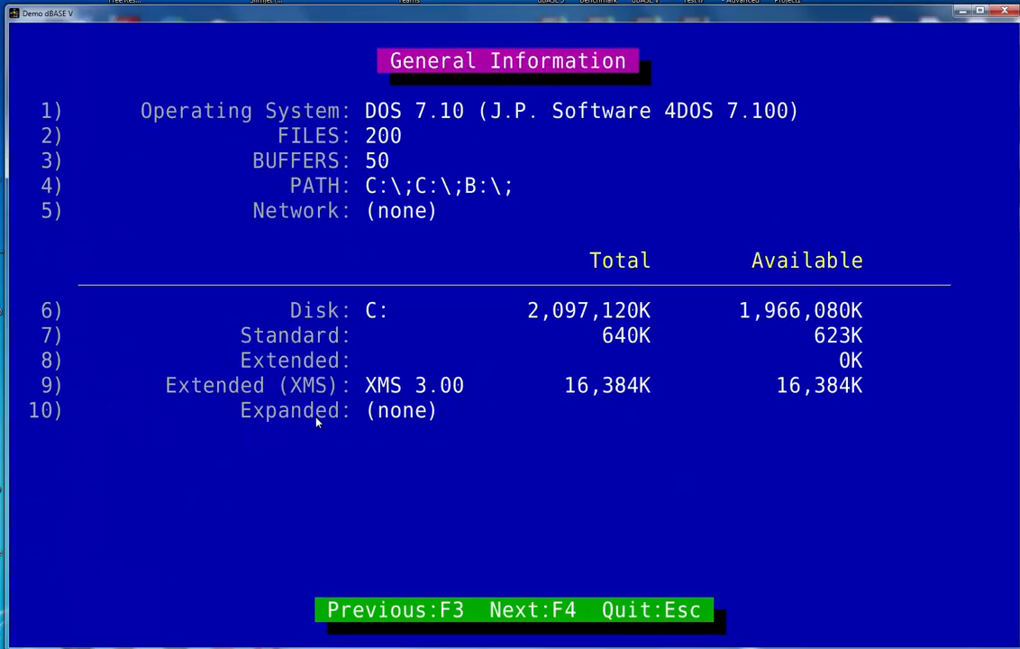
key("Escape")
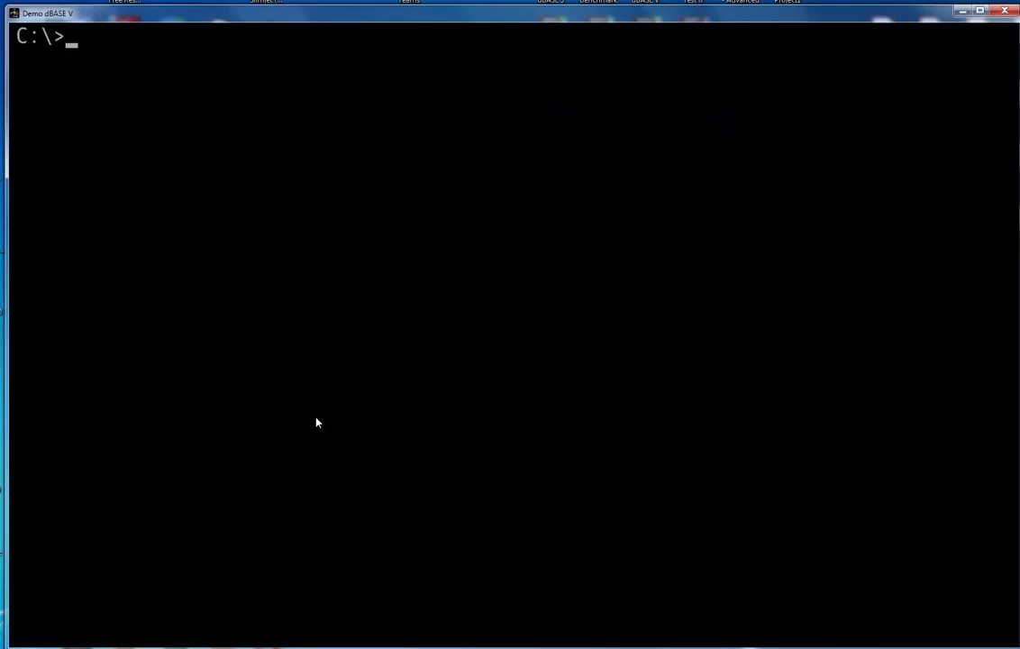
Start dBASE, check the memory with the memory command in its DOS shell, and return to dBASE
type("dbase")
key("Return")
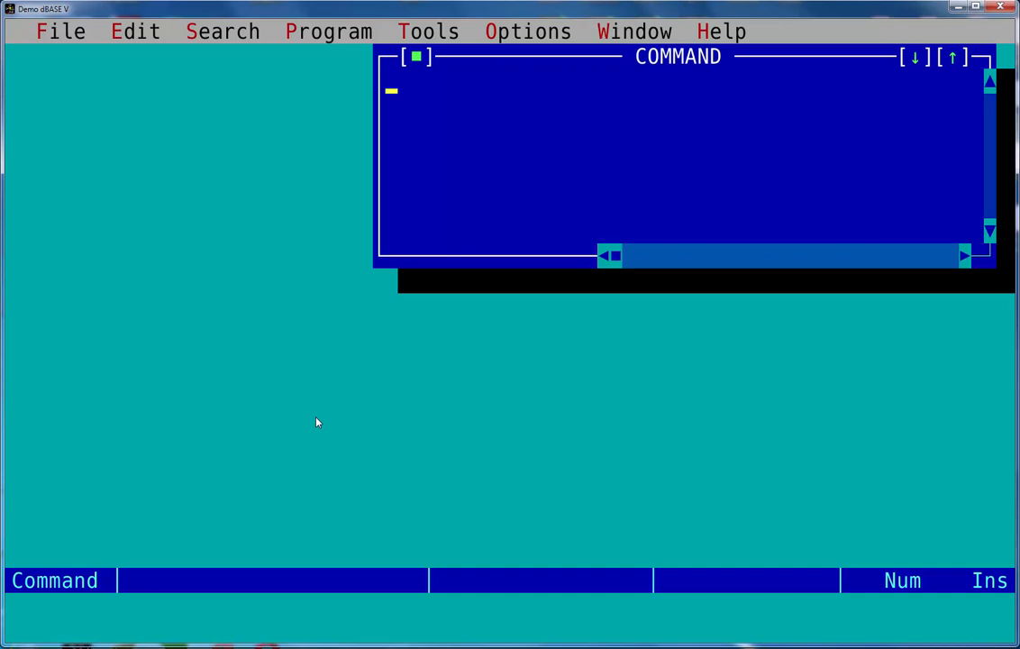
left_click(61, 34)
left_click(108, 278)
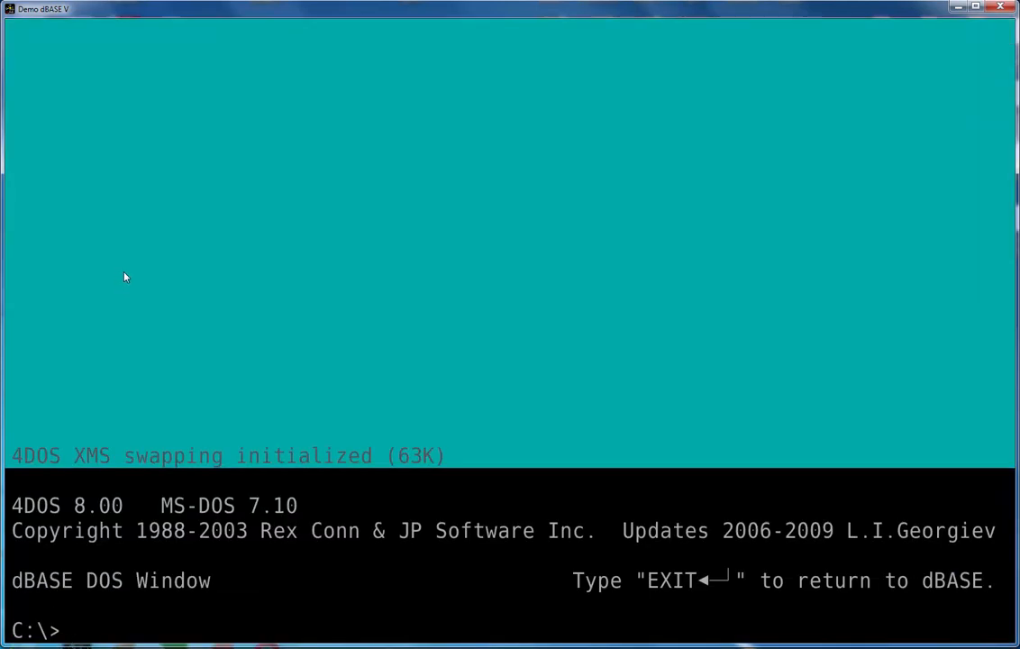
type("memory")
key("Return")
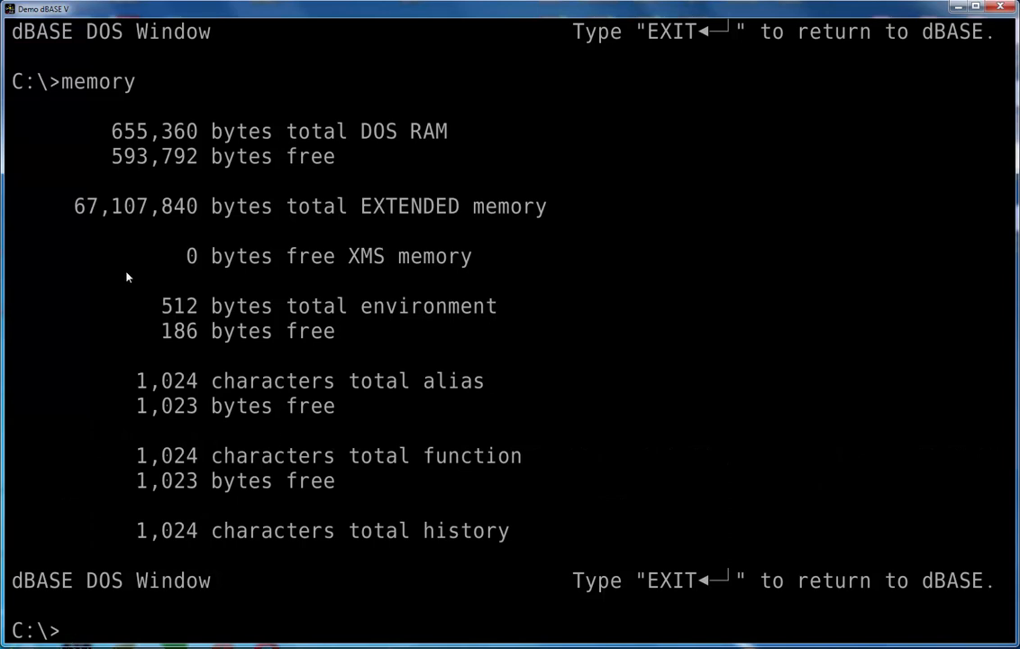
type("exit")
key("Return")
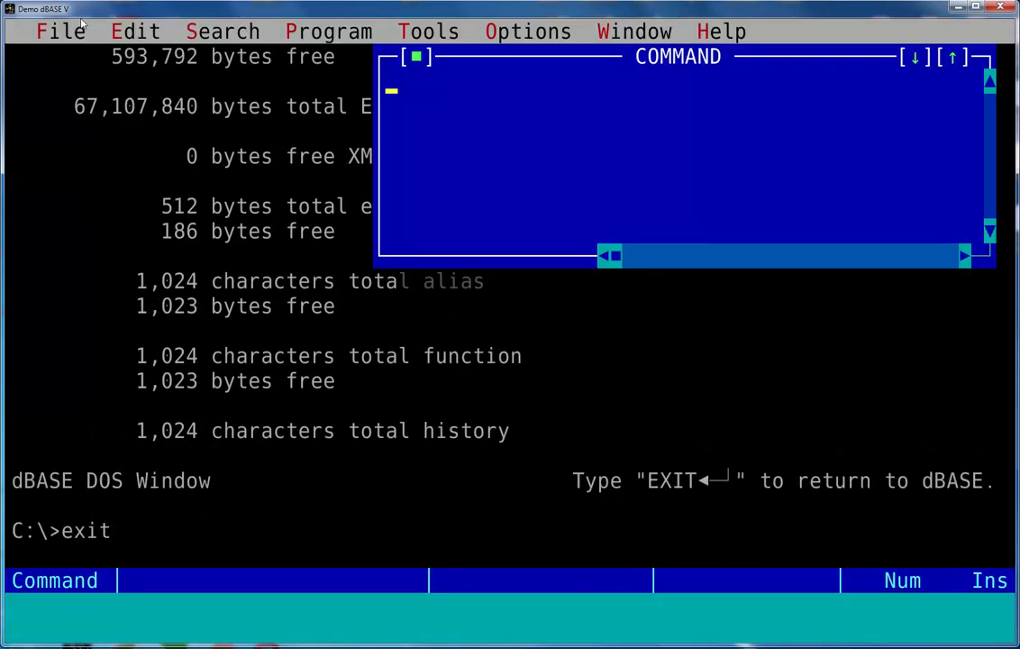
Change dBASE's current working directory to C:\SAMPLES
left_click(52, 32)
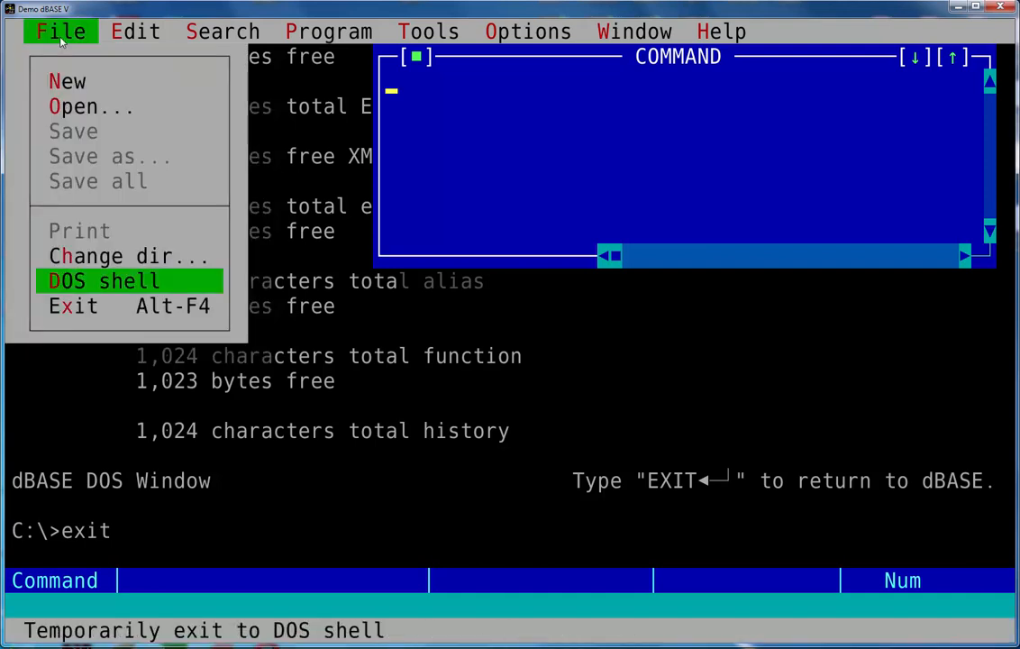
left_click(101, 258)
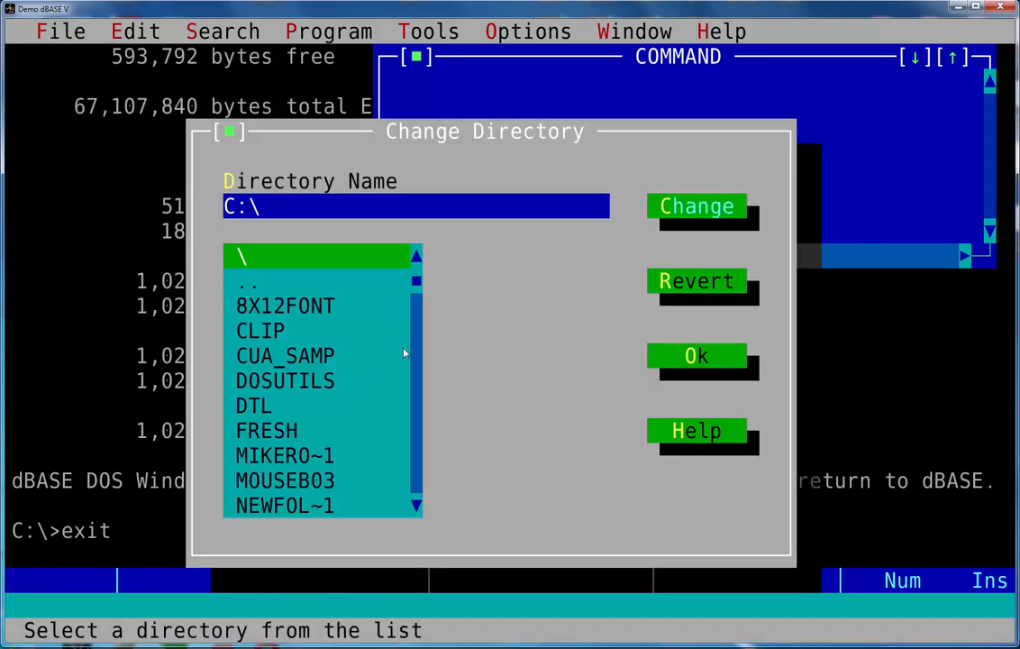
left_click(416, 321)
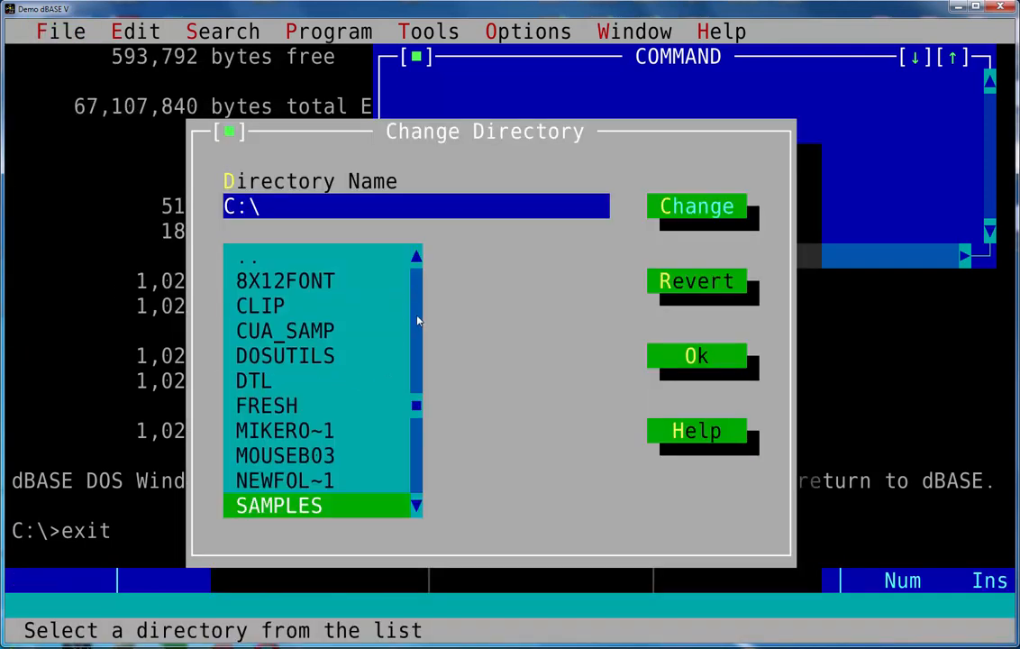
double_click(307, 505)
left_click(705, 357)
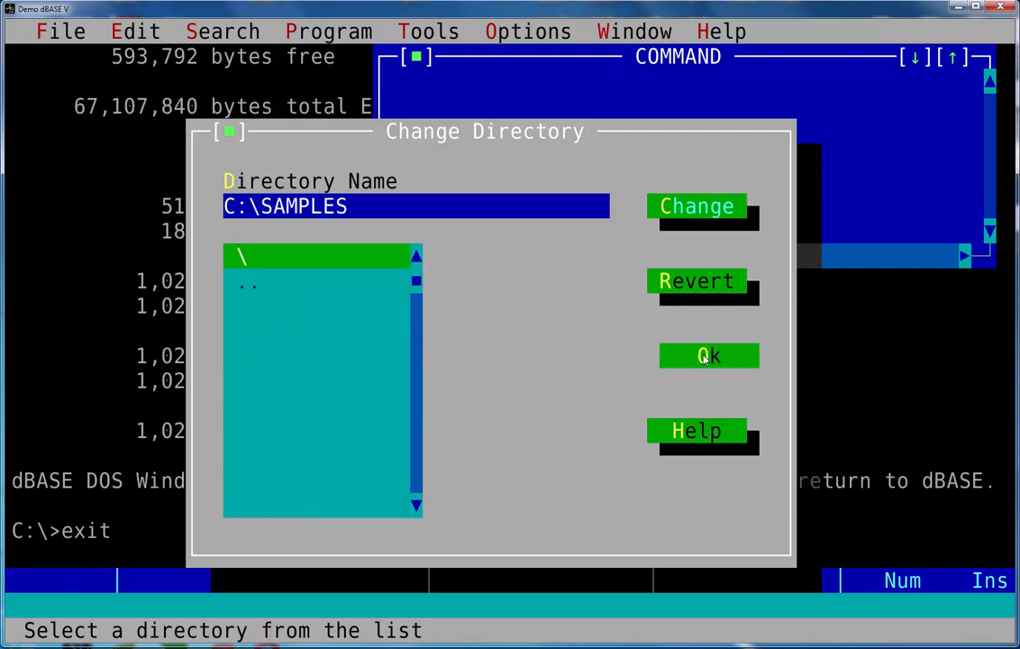
Open the program file BUSINESS.PRG from C:\SAMPLES in dBASE and run it
left_click(60, 30)
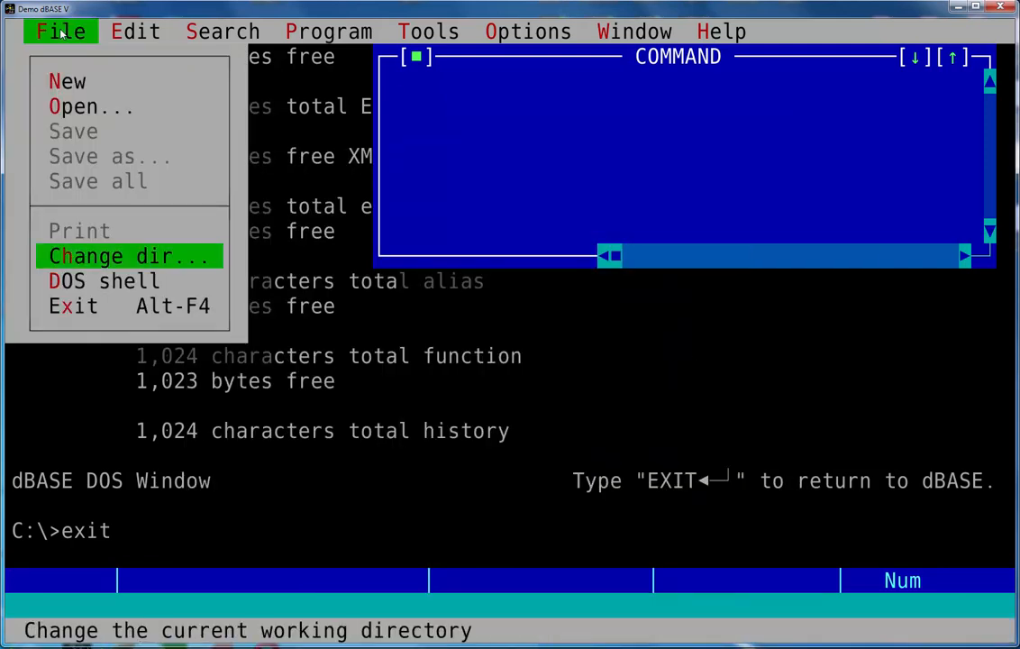
left_click(75, 107)
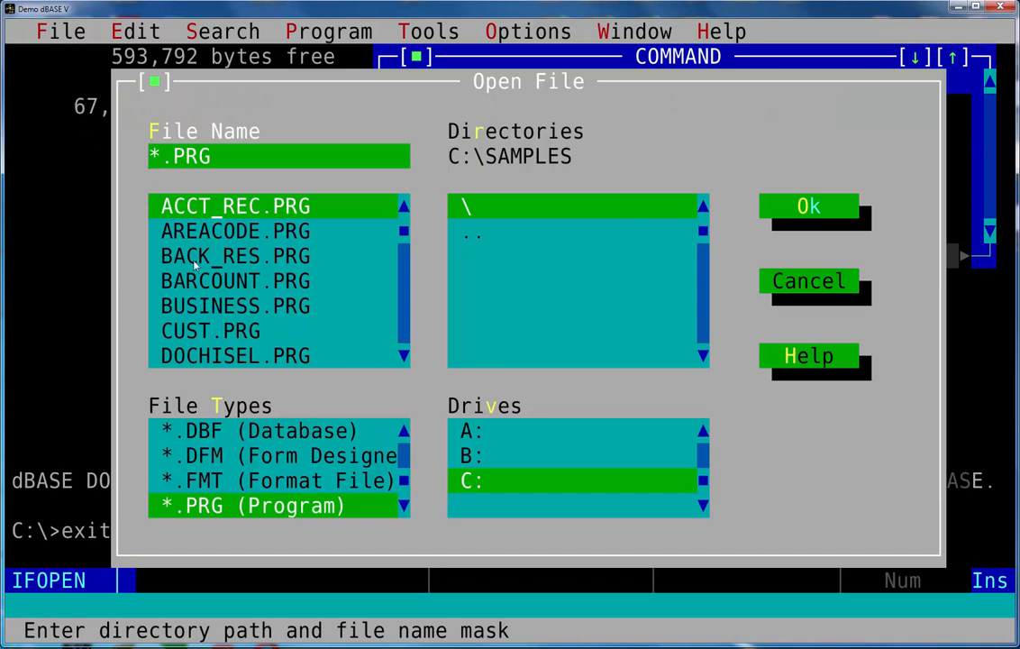
left_click(195, 306)
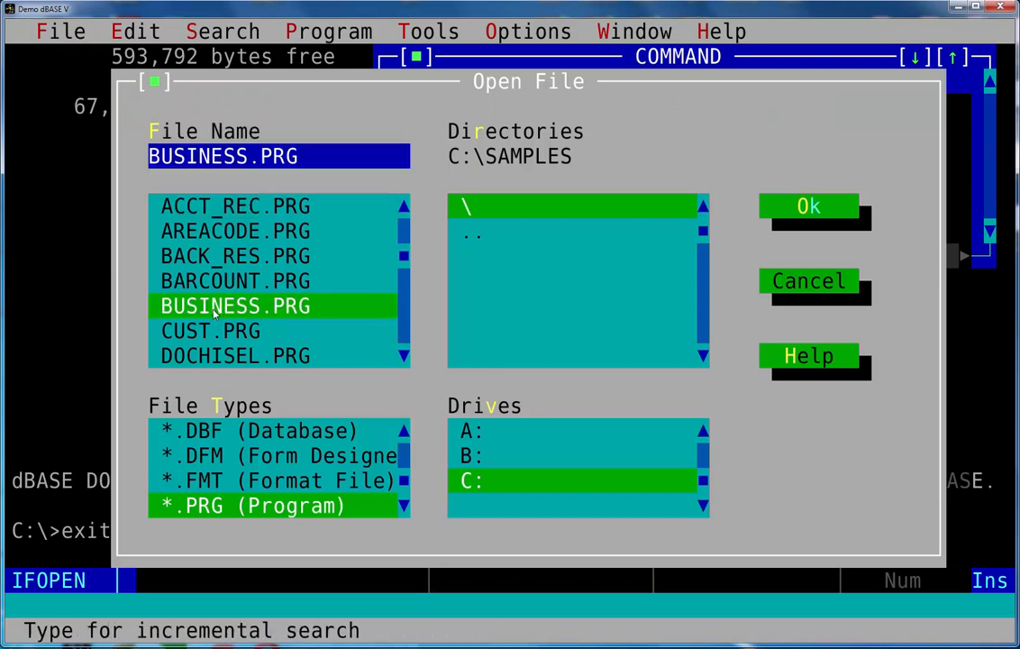
left_click(822, 218)
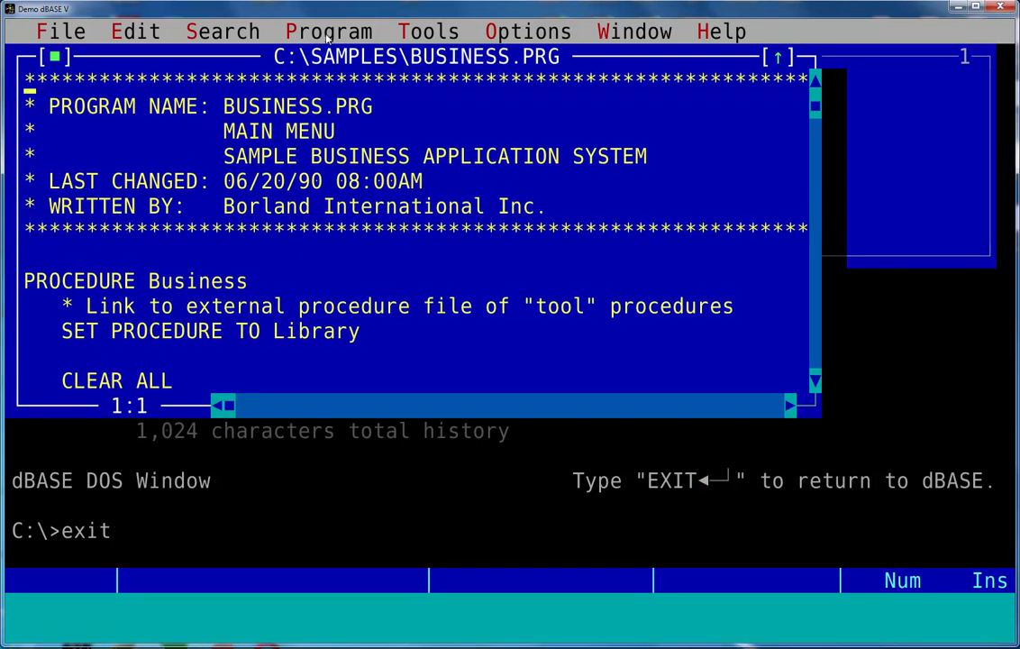
left_click(328, 32)
left_click(330, 80)
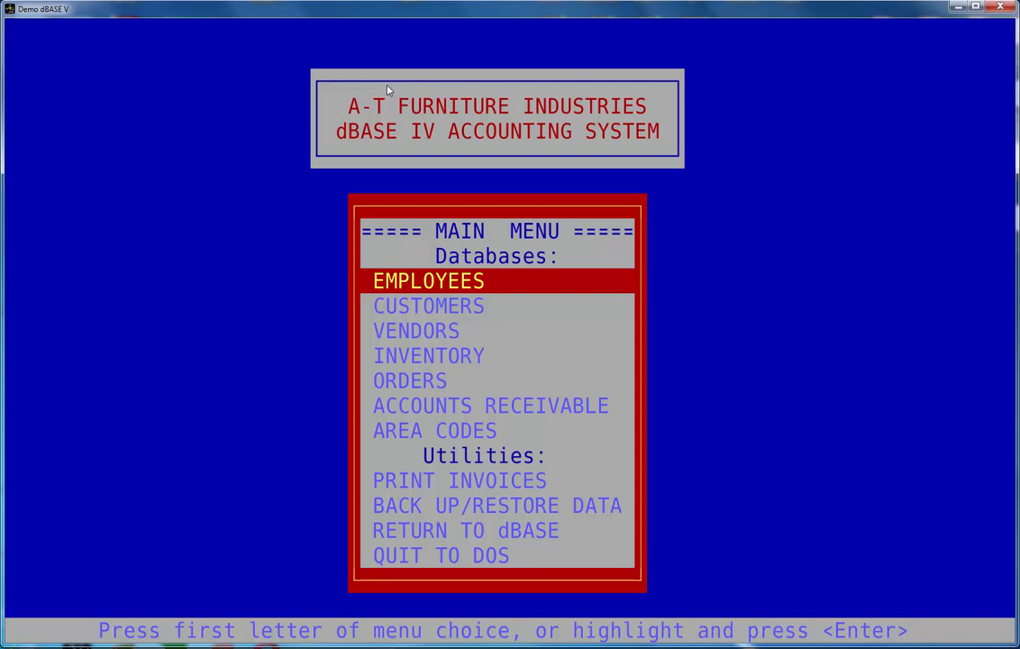
View the Customers database in the accounting application and return to its main menu
key("Down")
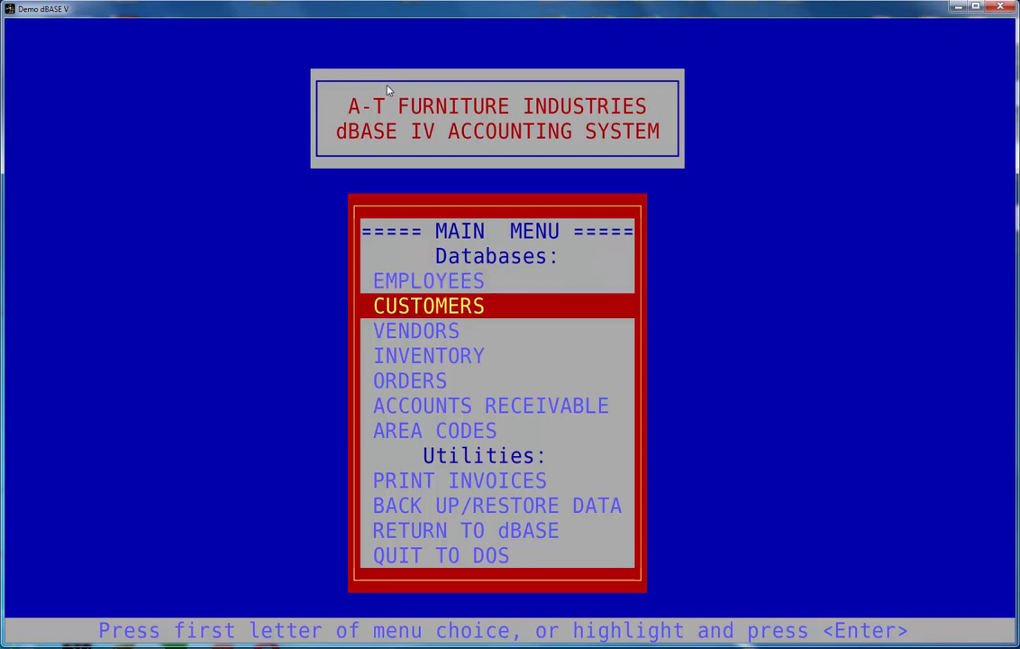
key("Return")
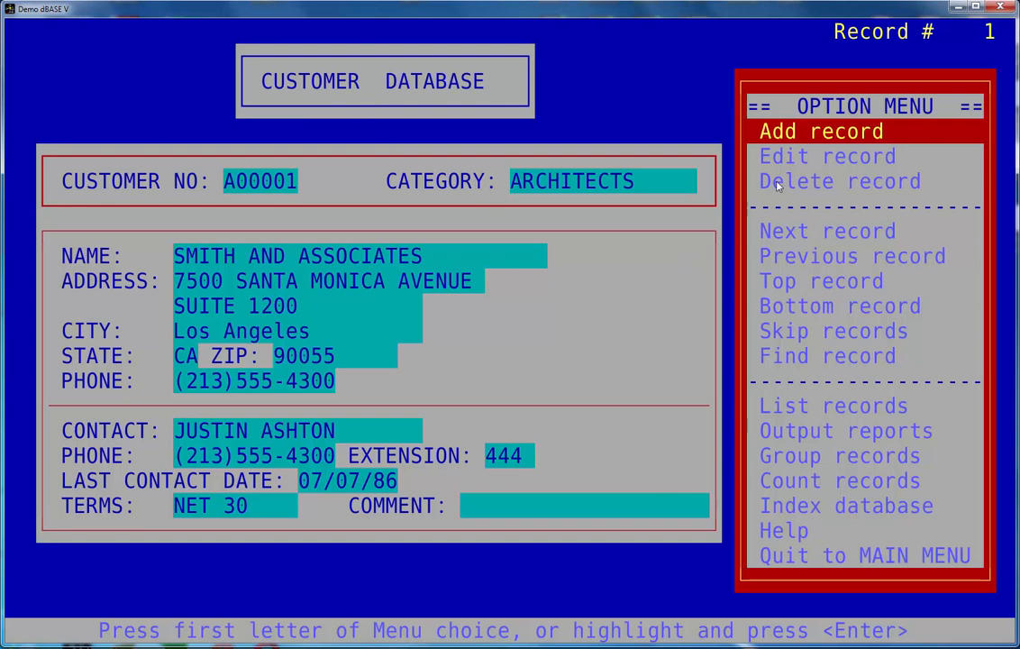
left_click(866, 556)
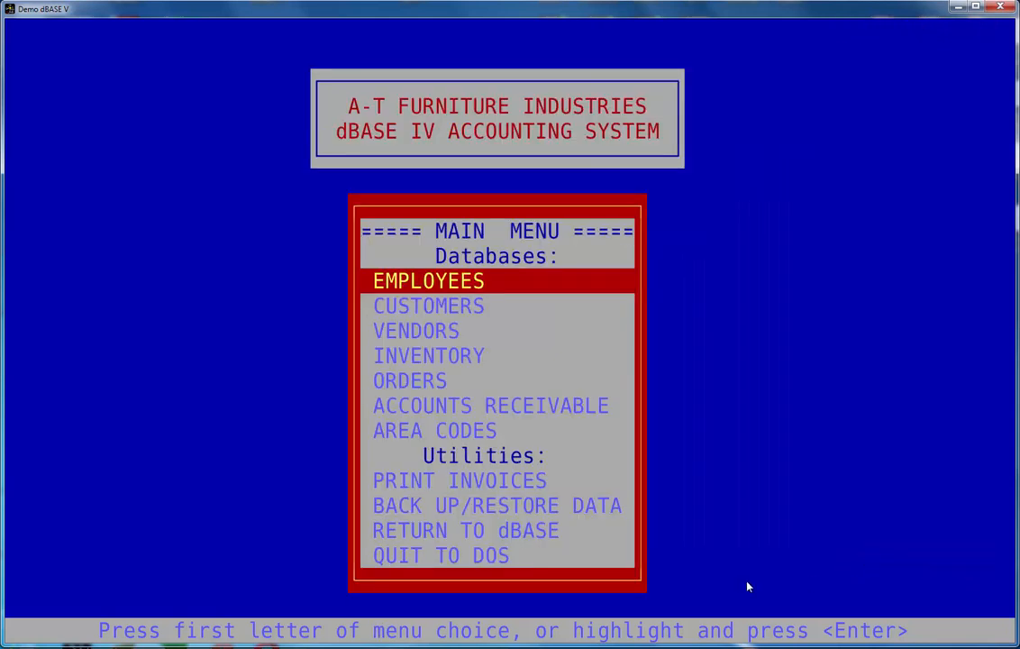
Quit the accounting application to DOS and exit the Demo dBASE V session
left_click(480, 559)
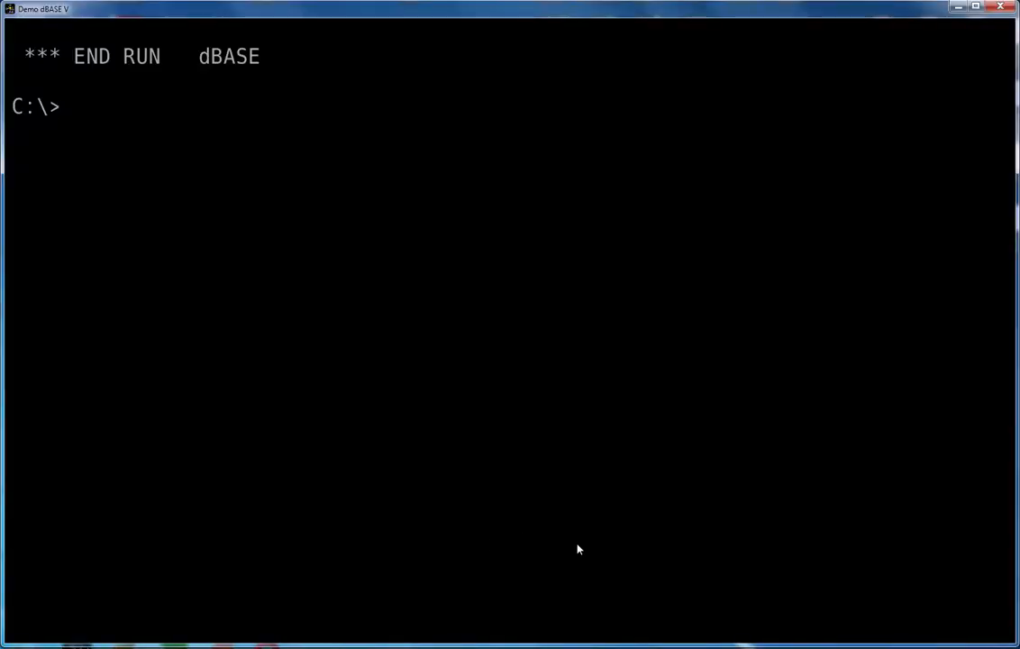
type("exit")
key("Return")
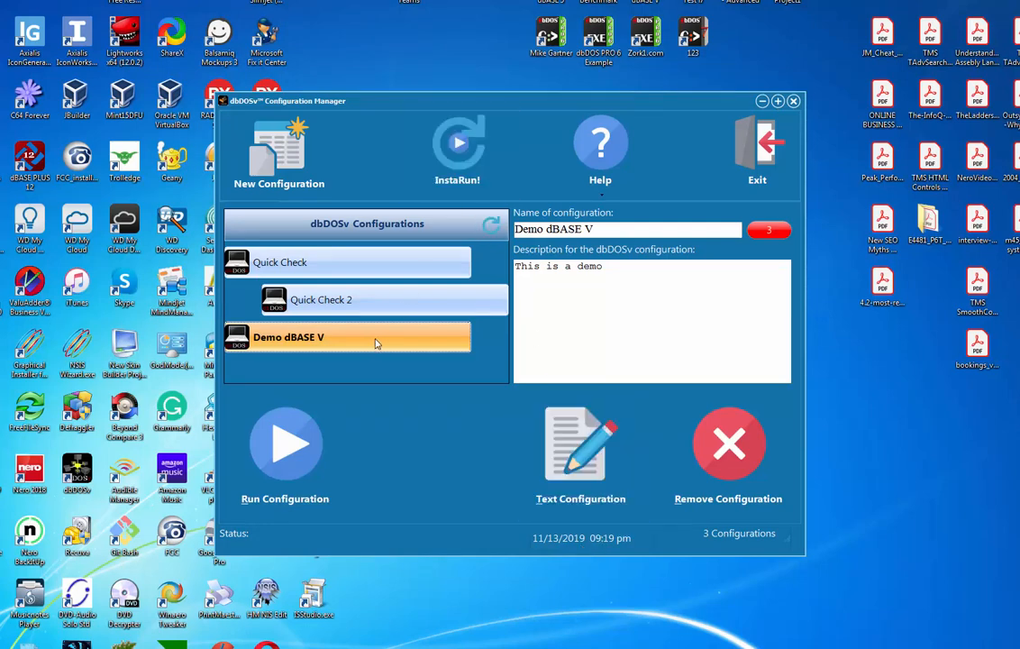
Relaunch the last-run Demo dBASE V configuration with InstaRun and exit its DOS prompt
left_click(461, 174)
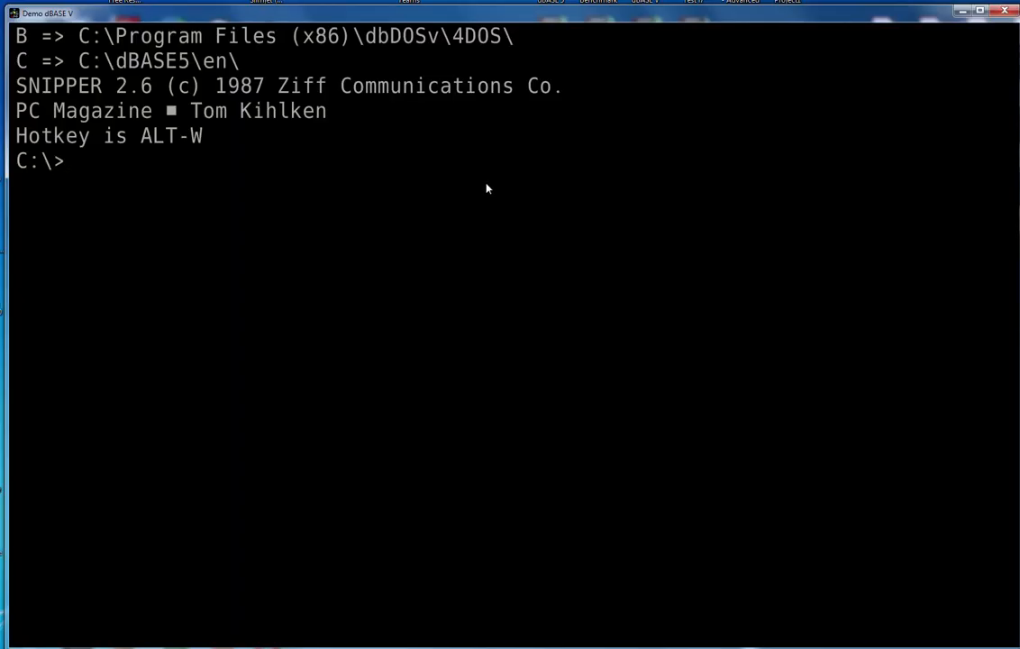
type("exit")
key("Return")
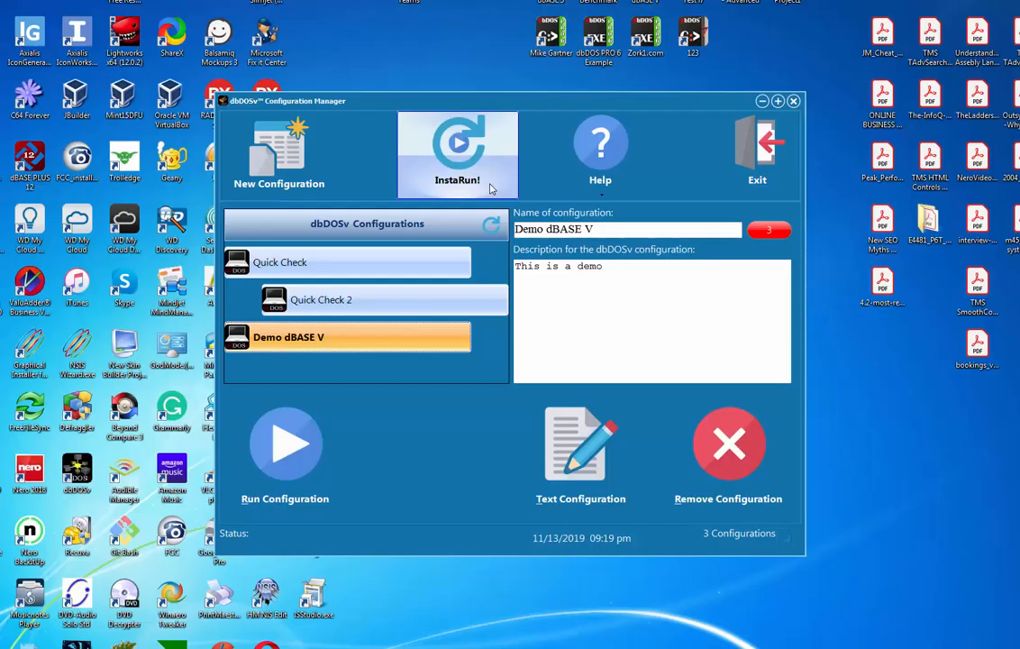
Run the Quick Check configuration and exit its DOS prompt
left_click(317, 265)
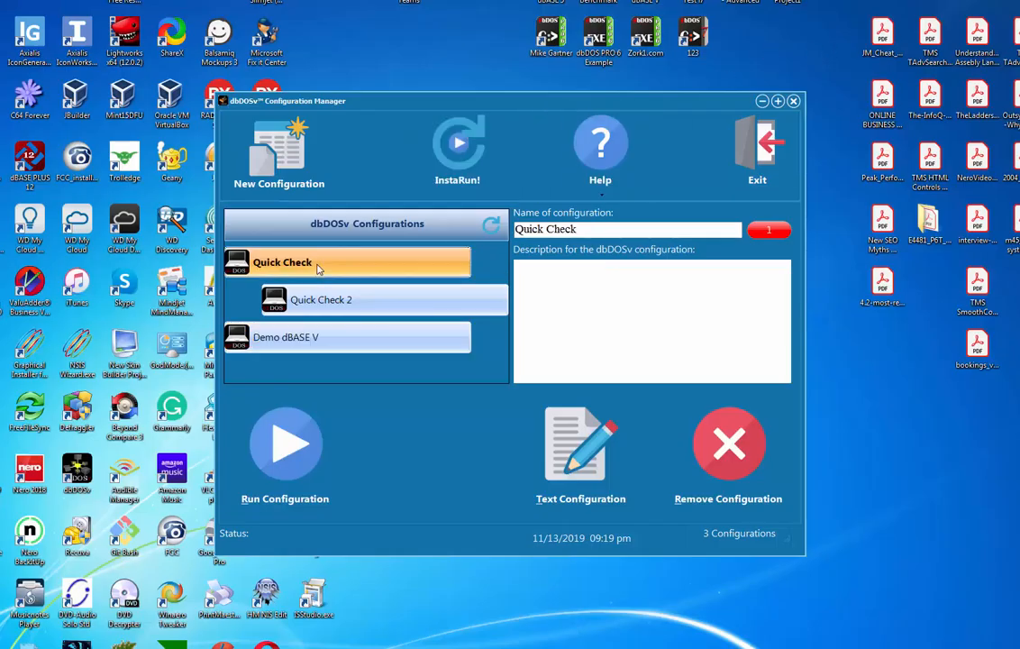
left_click(248, 476)
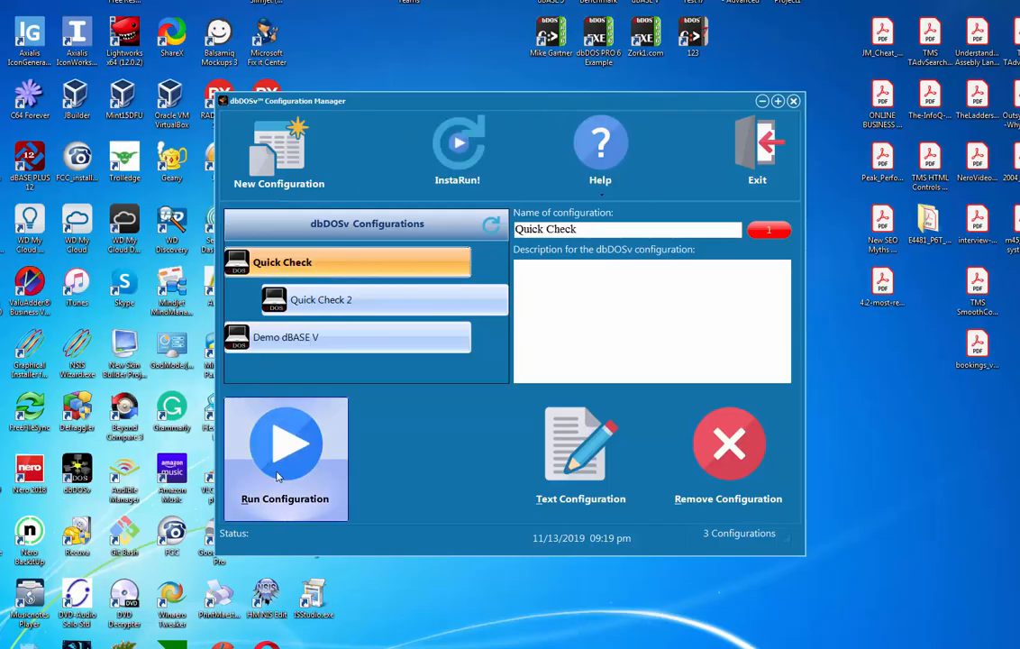
type("exoit")
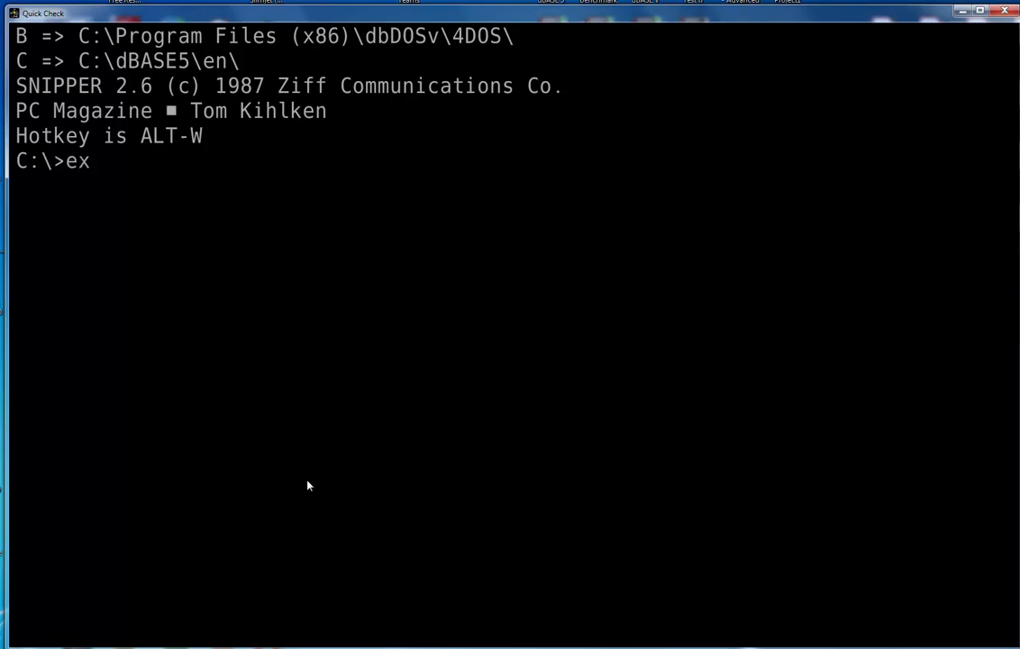
key("BackSpace")
key("BackSpace")
key("BackSpace")
type("it")
key("Return")
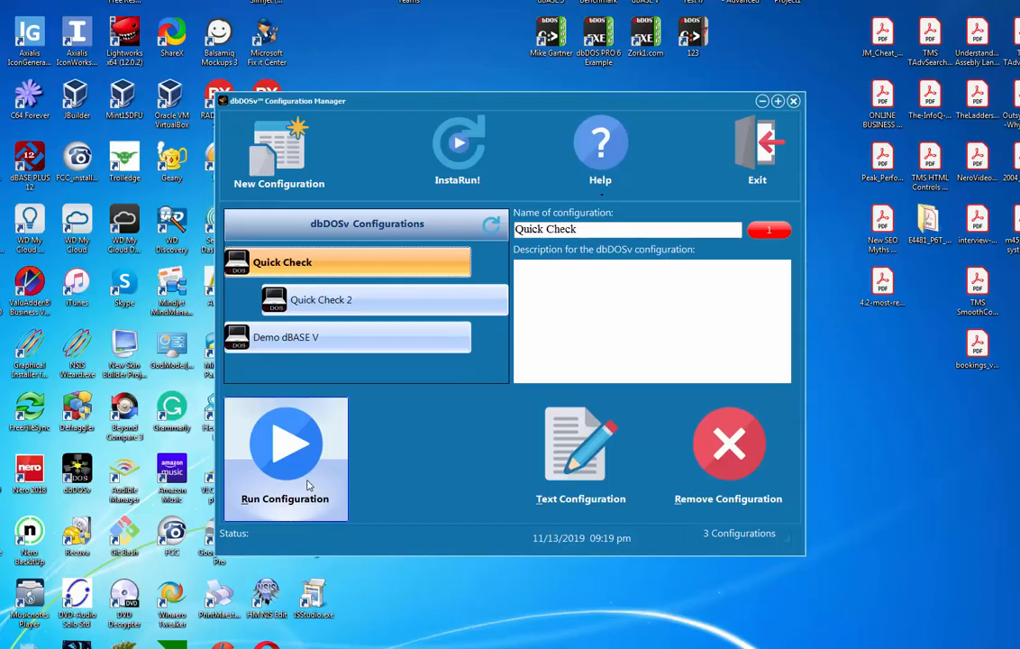
Relaunch the last-run Quick Check configuration with InstaRun
left_click(437, 156)
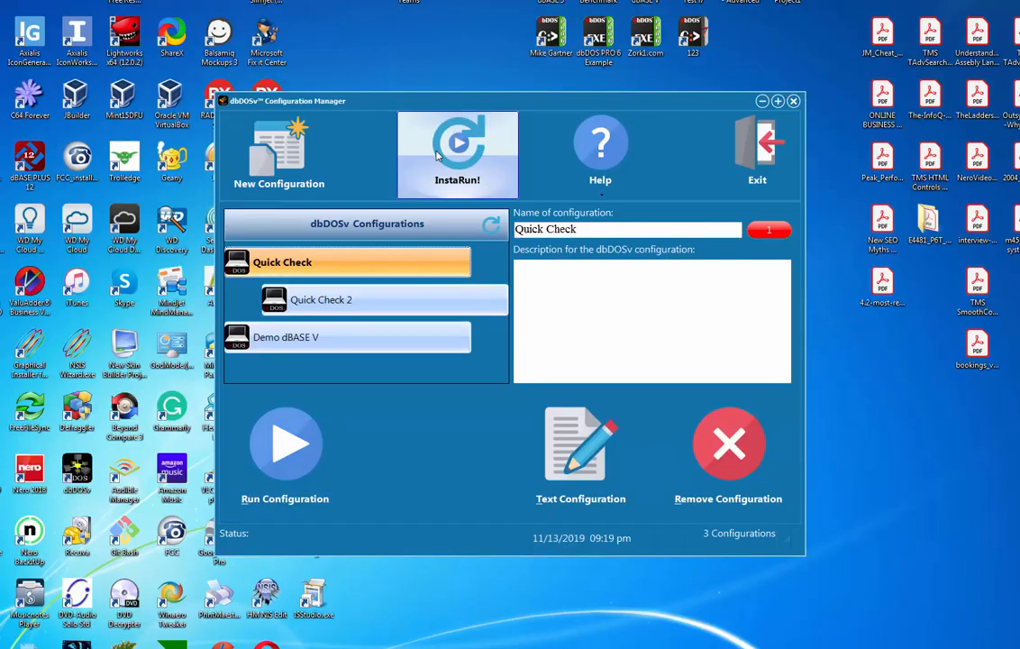